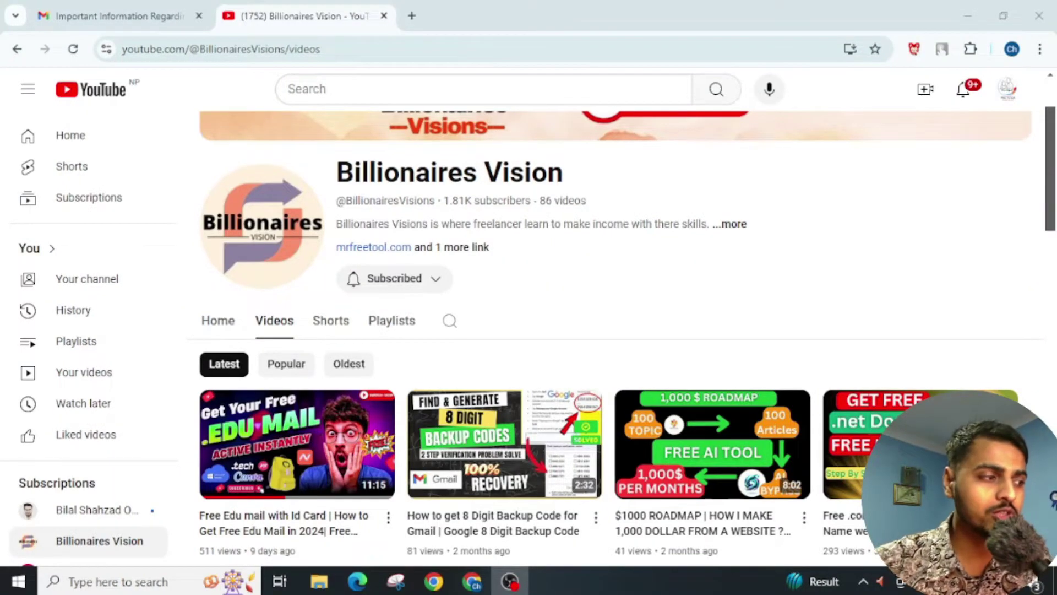
Scroll the YouTube Videos page, then switch to the Gmail tab with the DVC account email
{"action": "scroll", "coordinate": [786, 295], "scroll_direction": "down", "scroll_amount": 2}
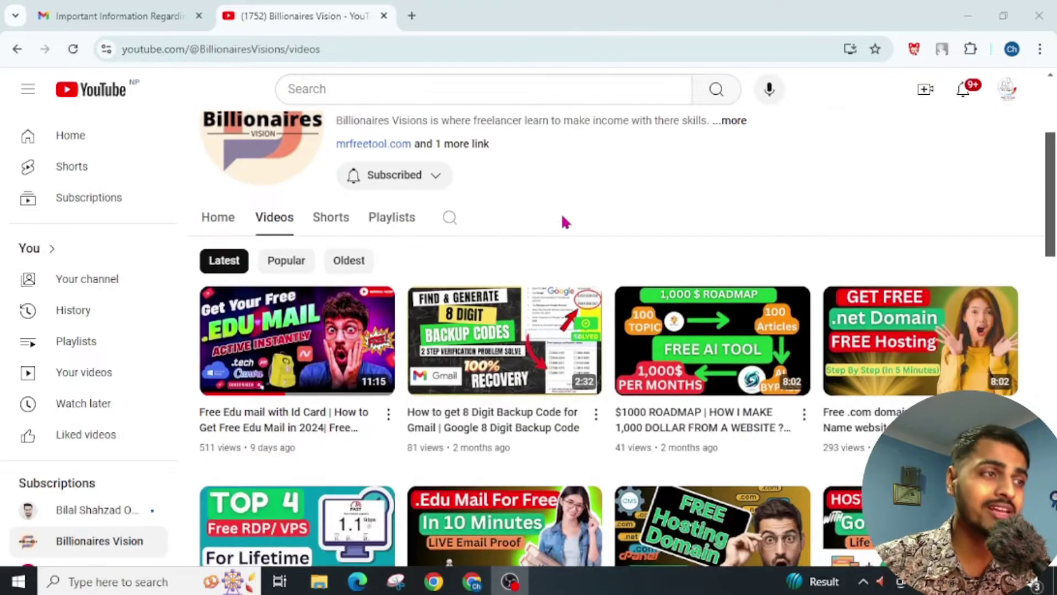
{"action": "mouse_move", "coordinate": [249, 394]}
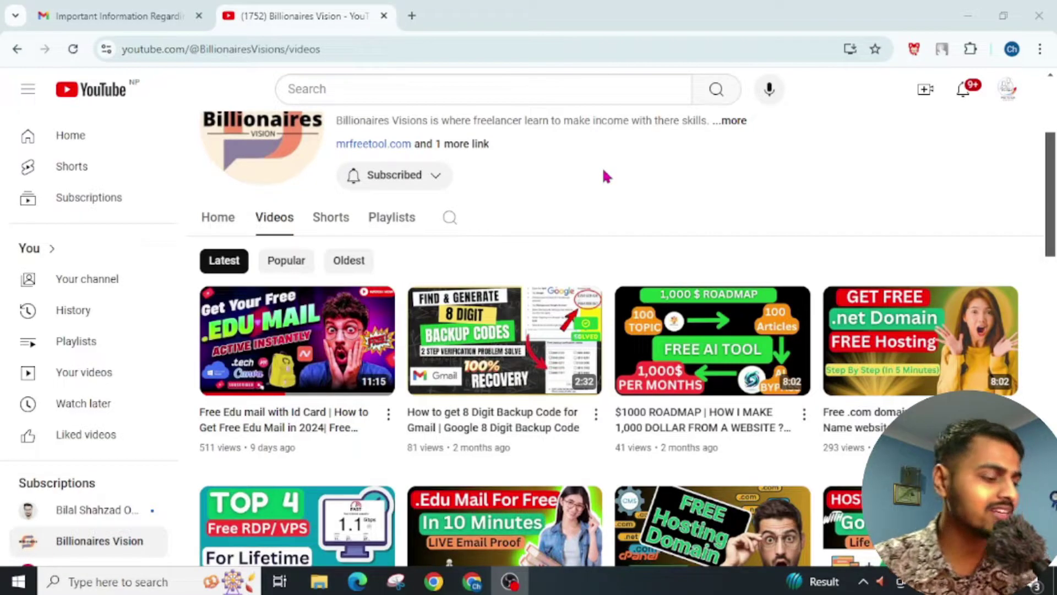
{"action": "left_click", "coordinate": [145, 18]}
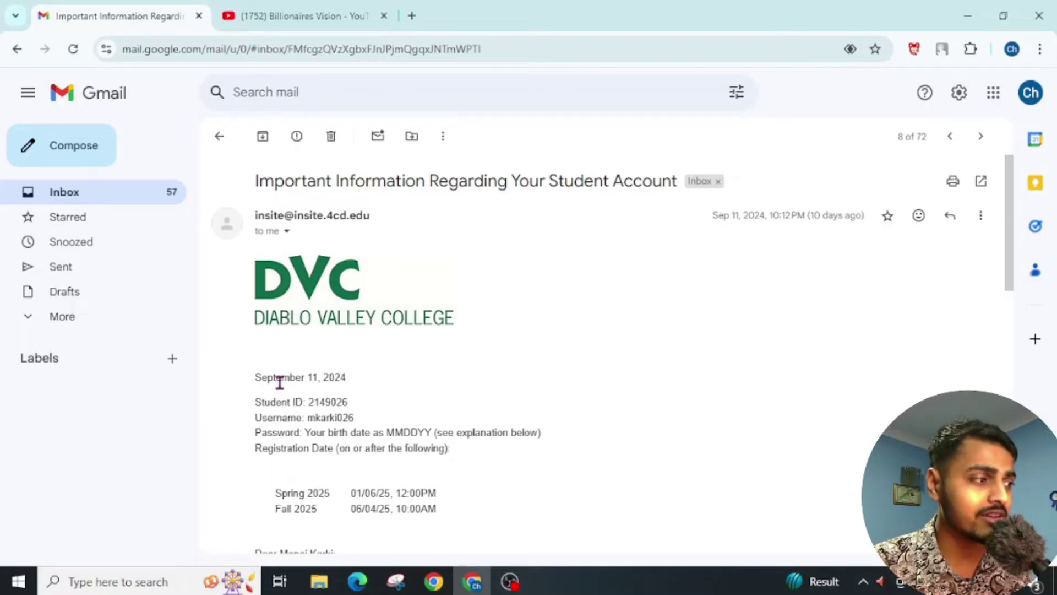
Review the email's Student ID through Registration Date account details
{"action": "left_click_drag", "start_coordinate": [276, 380], "coordinate": [364, 392]}
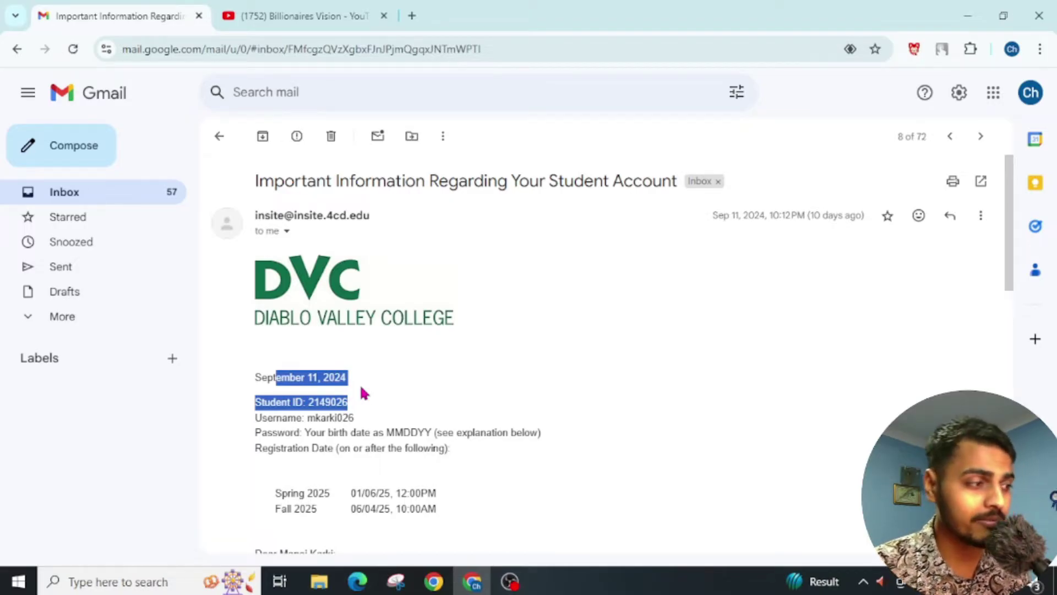
{"action": "scroll", "coordinate": [325, 345], "scroll_direction": "down", "scroll_amount": 2}
{"action": "left_click", "coordinate": [314, 314]}
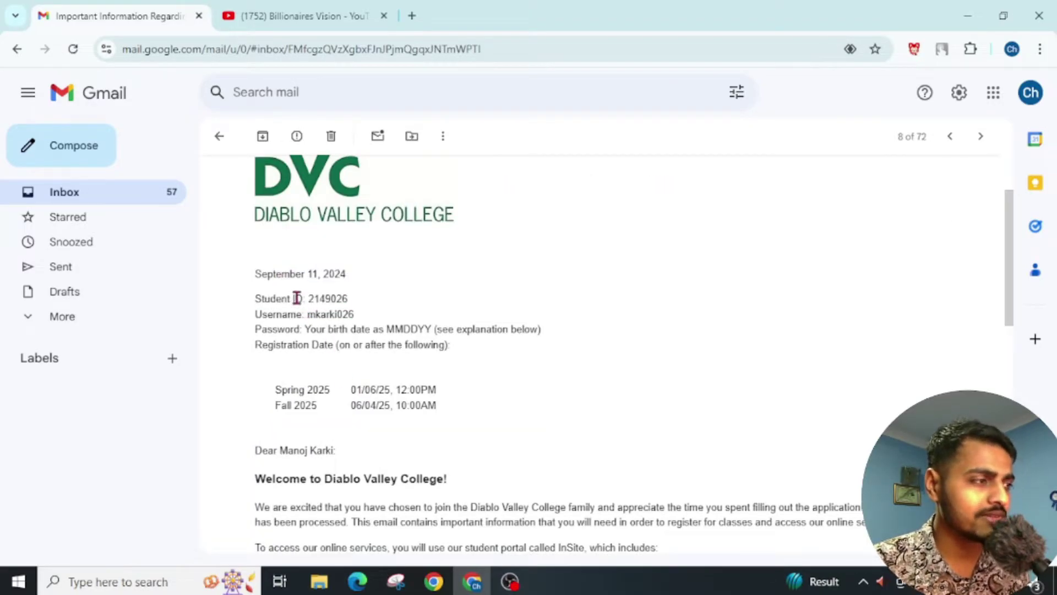
{"action": "left_click_drag", "start_coordinate": [306, 298], "coordinate": [470, 346]}
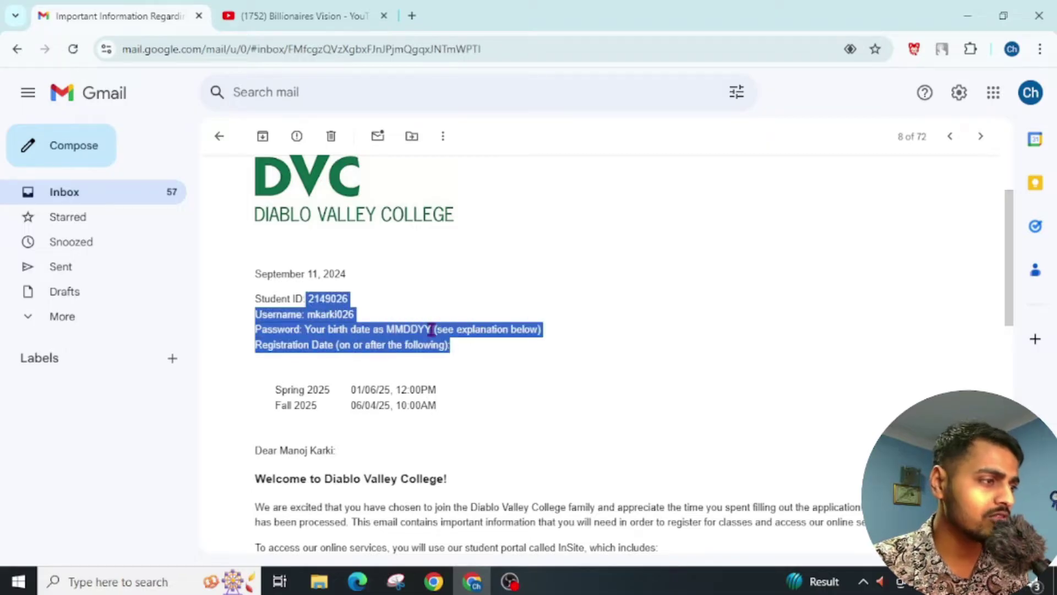
{"action": "left_click", "coordinate": [432, 329]}
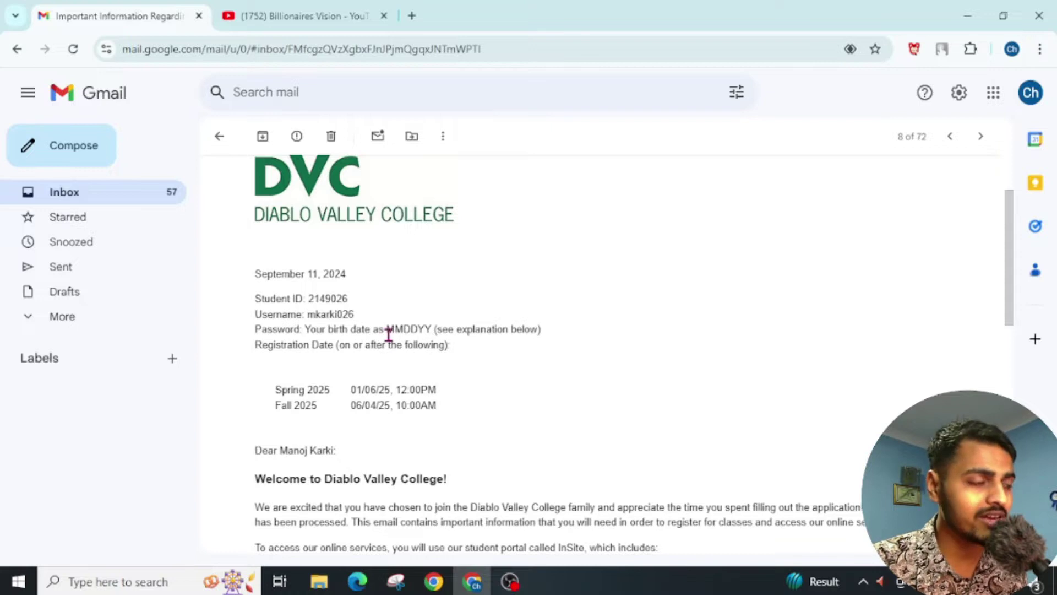
{"action": "scroll", "coordinate": [406, 382], "scroll_direction": "up", "scroll_amount": 2}
{"action": "scroll", "coordinate": [406, 382], "scroll_direction": "down", "scroll_amount": 4}
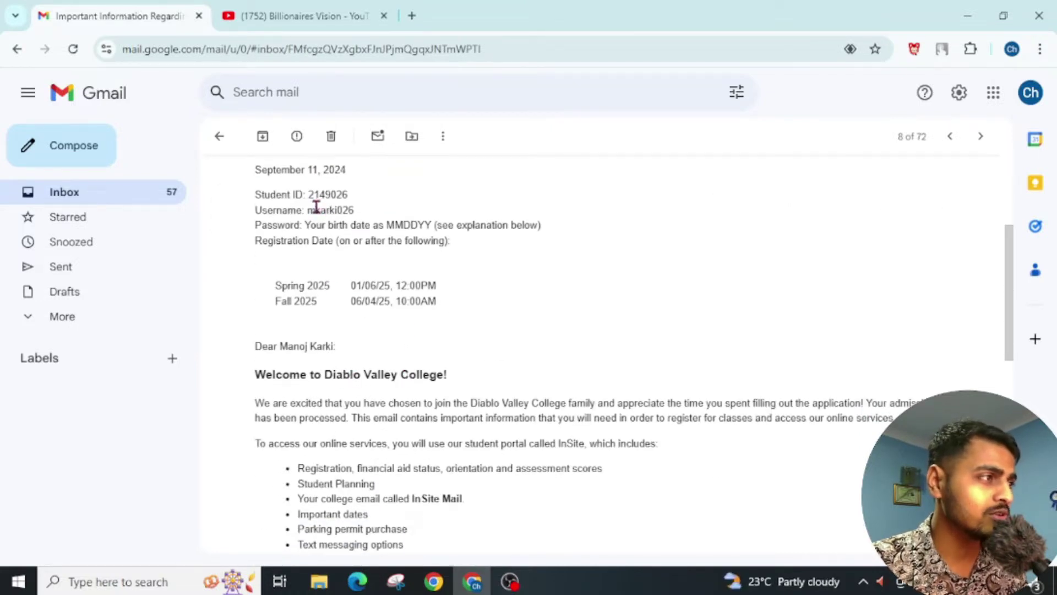
Select the username in the email and open the m.4cd.edu InSite link in a new tab
{"action": "left_click_drag", "start_coordinate": [309, 208], "coordinate": [351, 208]}
{"action": "double_click", "coordinate": [346, 210]}
{"action": "scroll", "coordinate": [353, 208], "scroll_direction": "down", "scroll_amount": 3}
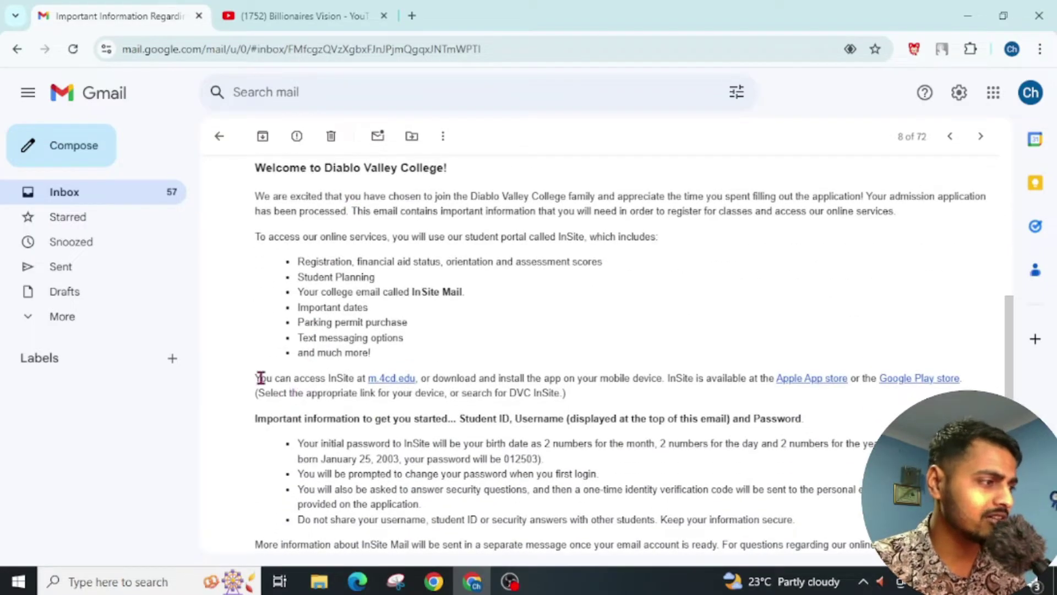
{"action": "left_click_drag", "start_coordinate": [255, 380], "coordinate": [378, 390]}
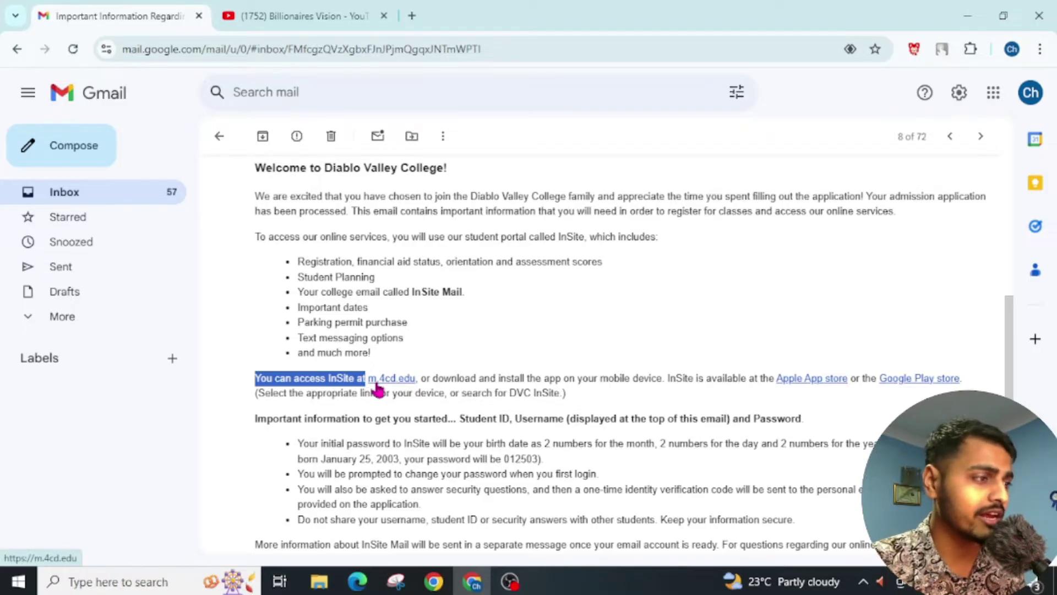
{"action": "left_click", "coordinate": [378, 386]}
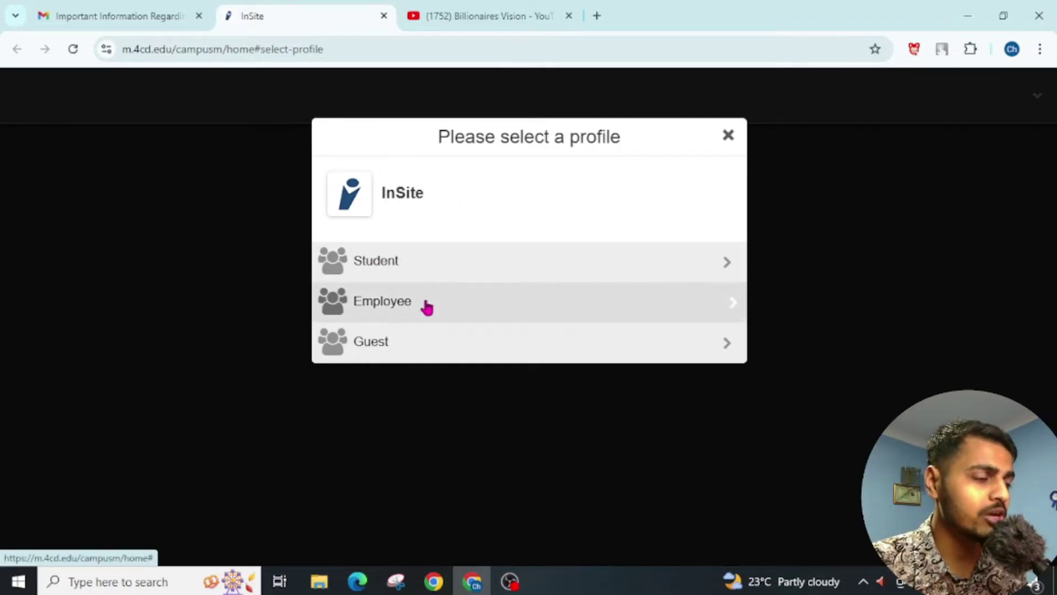
Continue as Student, paste the username into the sign-in page, and return to the Gmail email
{"action": "left_click", "coordinate": [402, 266]}
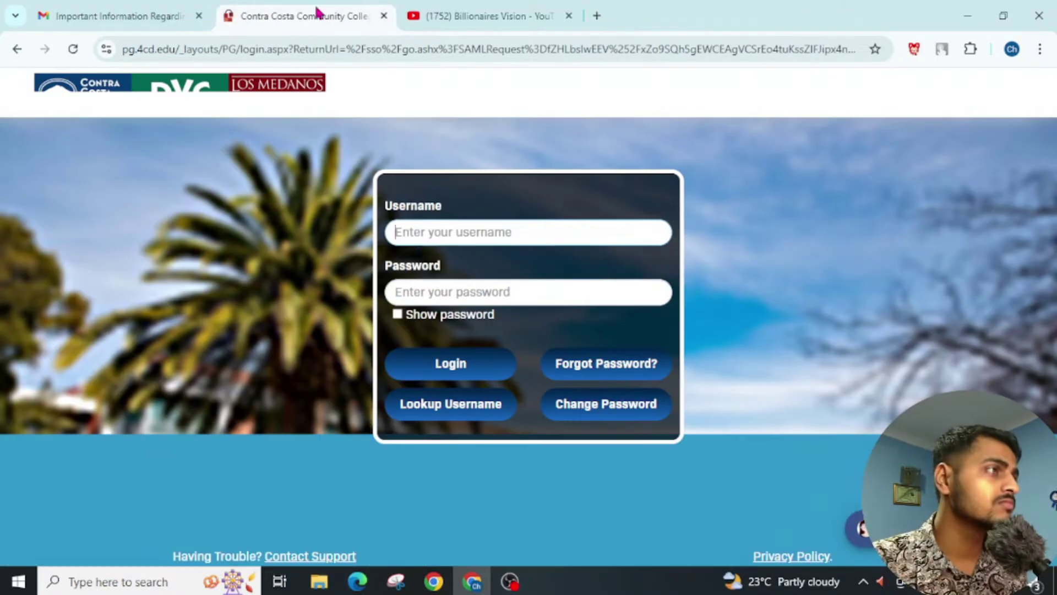
{"action": "left_click", "coordinate": [422, 232]}
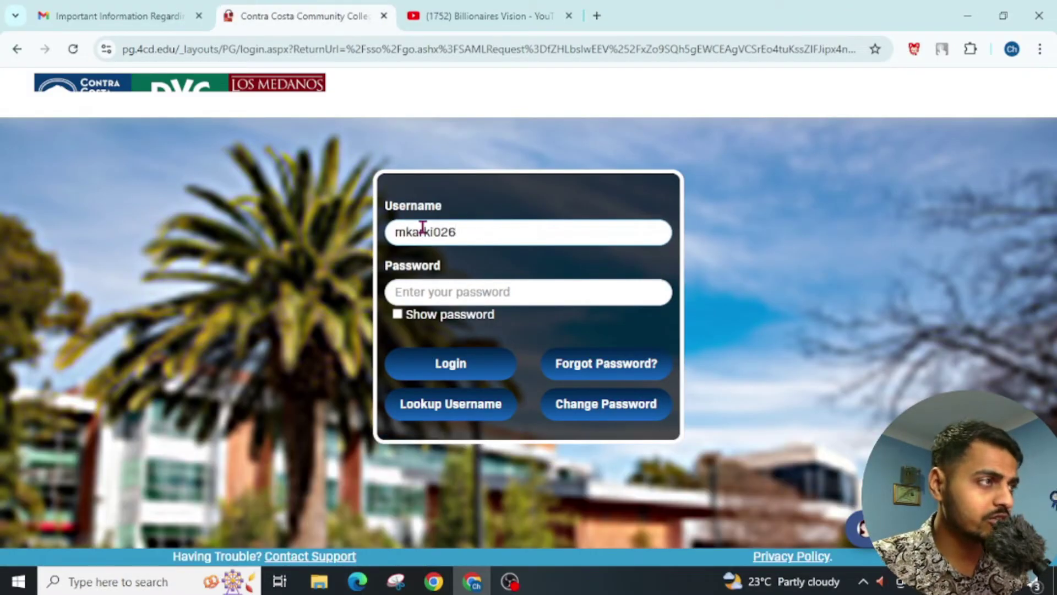
{"action": "left_click", "coordinate": [434, 286]}
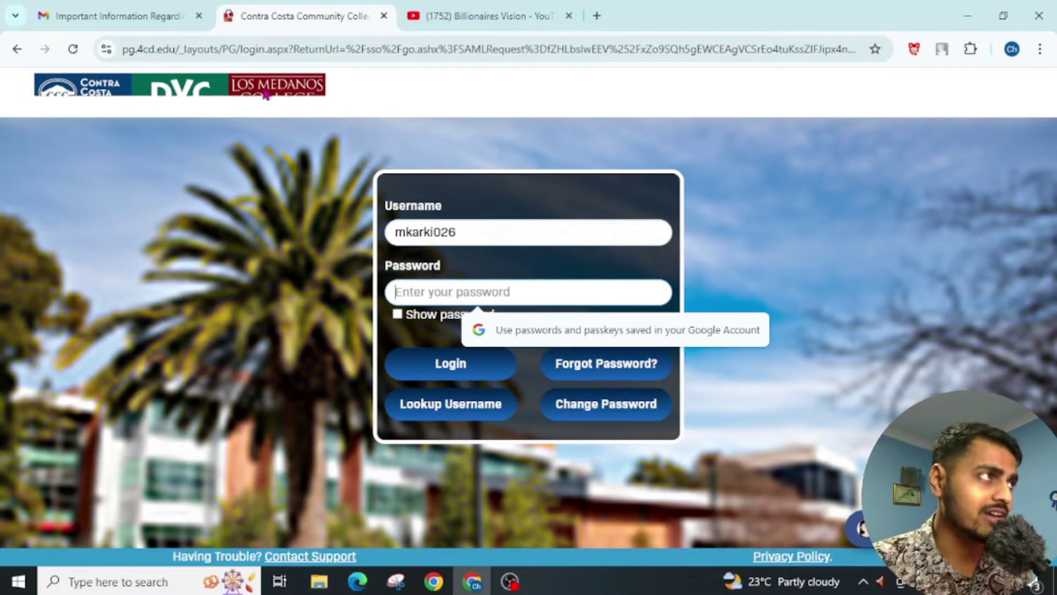
{"action": "left_click", "coordinate": [142, 18]}
{"action": "scroll", "coordinate": [324, 352], "scroll_direction": "down", "scroll_amount": 4}
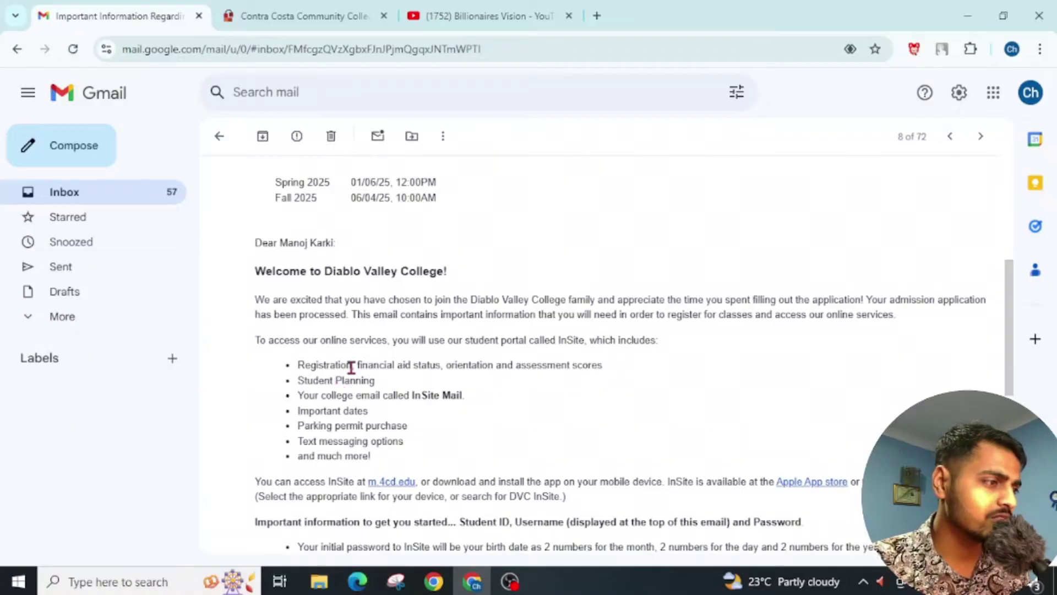
Read the birth-date password rule with its January 25, 2003 example, then return to InSite
{"action": "scroll", "coordinate": [350, 369], "scroll_direction": "down", "scroll_amount": 2}
{"action": "scroll", "coordinate": [347, 366], "scroll_direction": "down", "scroll_amount": 2}
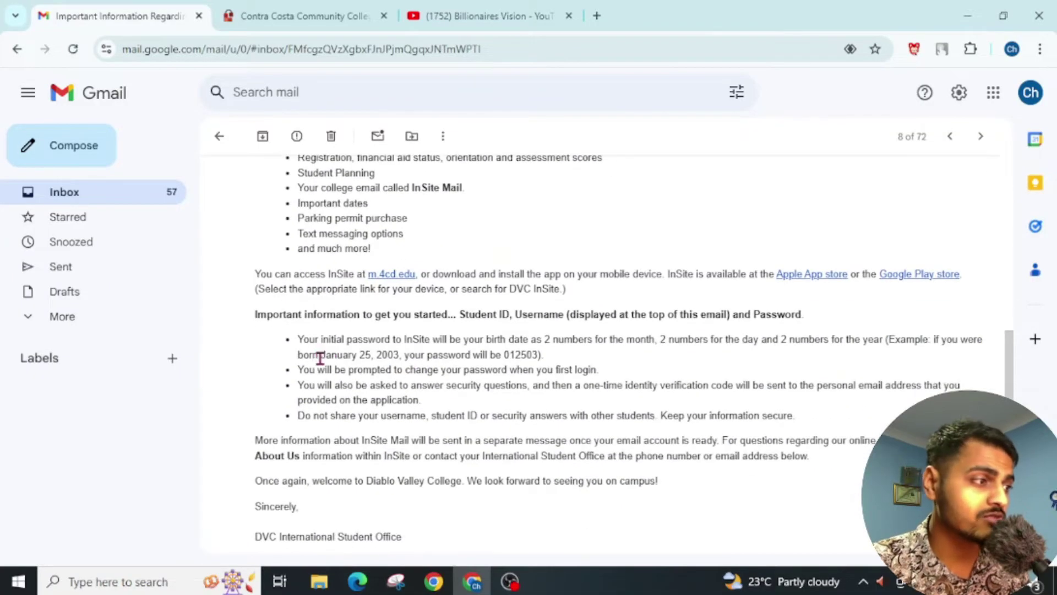
{"action": "left_click_drag", "start_coordinate": [322, 358], "coordinate": [401, 358]}
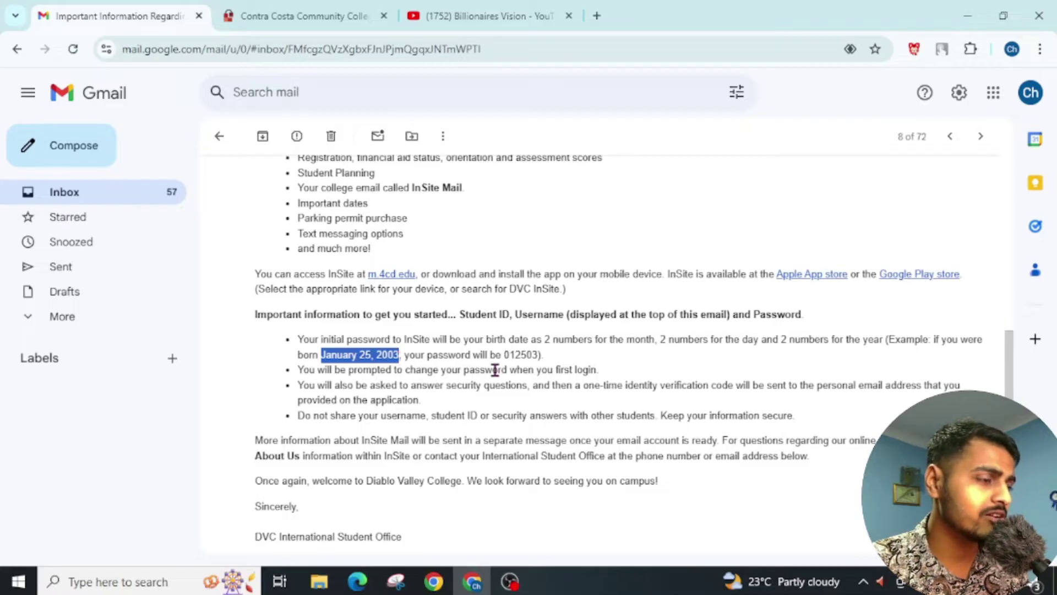
{"action": "left_click_drag", "start_coordinate": [503, 355], "coordinate": [539, 356]}
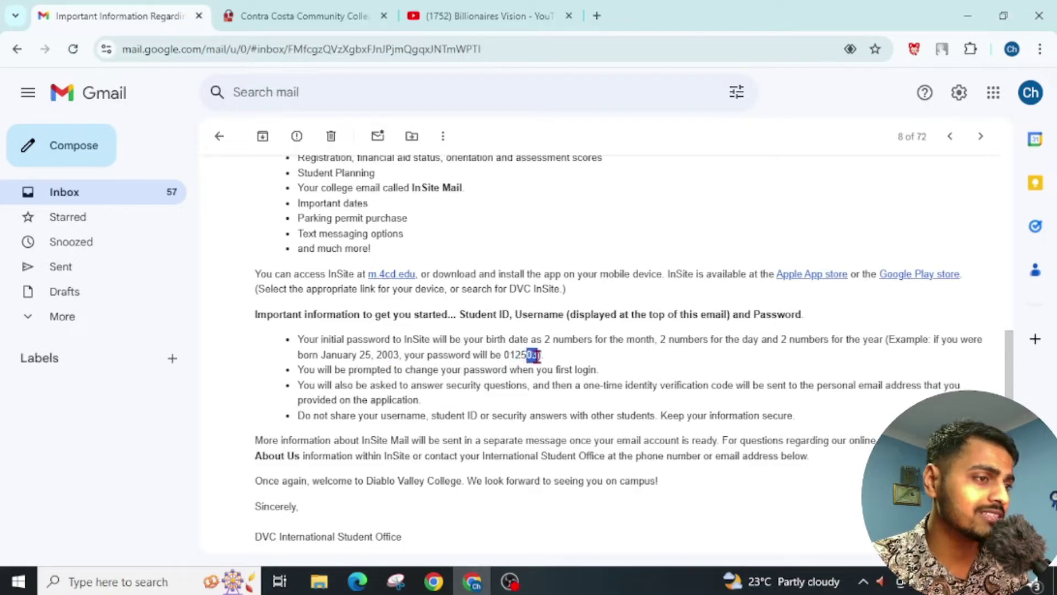
{"action": "left_click", "coordinate": [308, 16]}
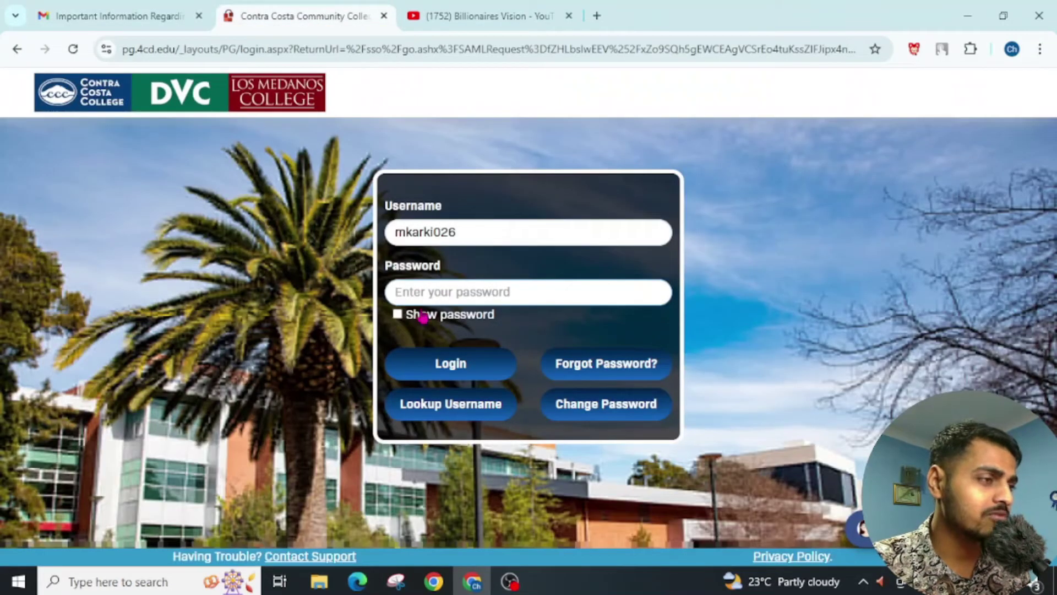
Try logging in with a password, then start the forgotten-password reset
{"action": "left_click", "coordinate": [411, 289]}
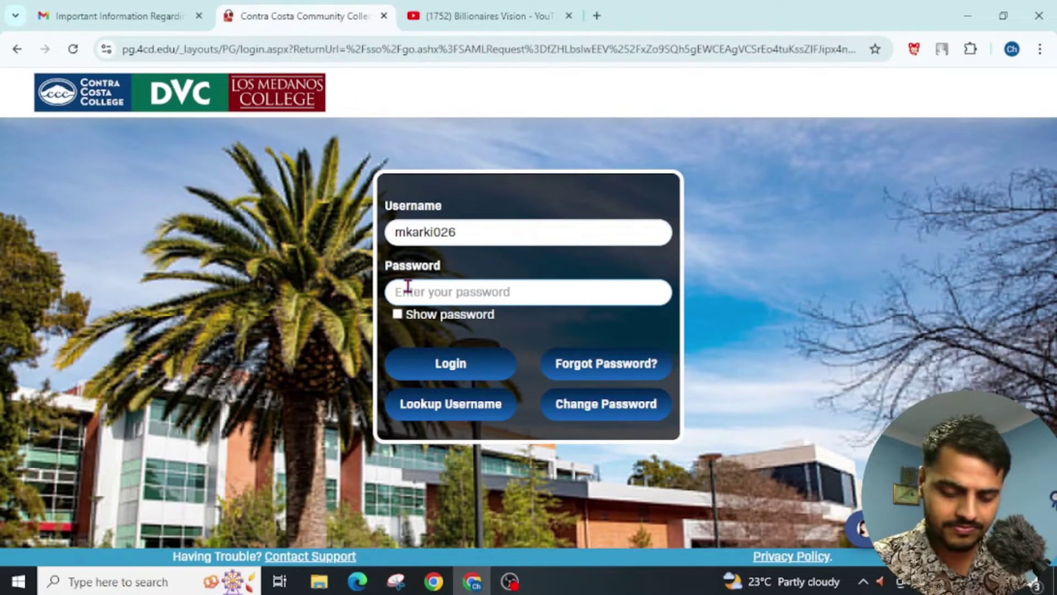
{"action": "type", "text": "******"}
{"action": "left_click", "coordinate": [424, 368]}
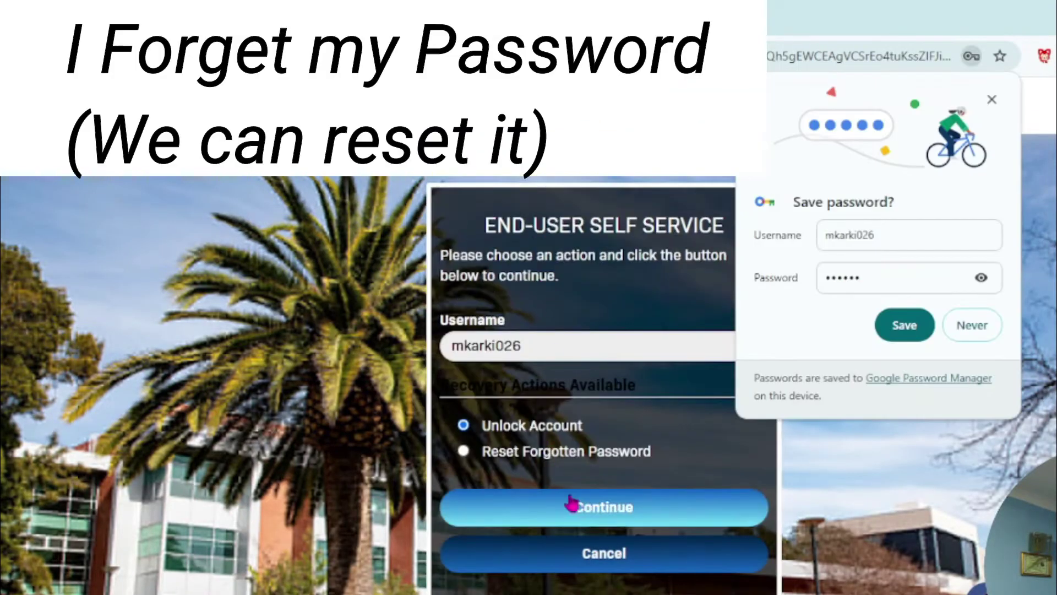
{"action": "left_click", "coordinate": [463, 451]}
{"action": "left_click", "coordinate": [573, 506]}
{"action": "left_click", "coordinate": [602, 512]}
Check the passcode delivery options, then open the password-reset passcode email in Gmail
{"action": "scroll", "coordinate": [571, 353], "scroll_direction": "down", "scroll_amount": 2}
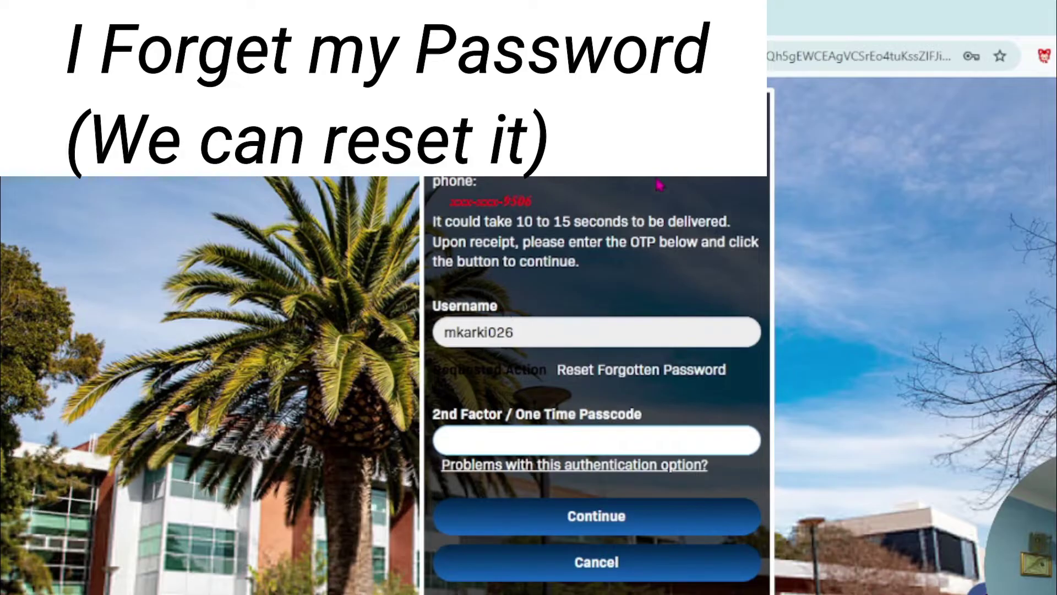
{"action": "left_click", "coordinate": [642, 467]}
{"action": "left_click", "coordinate": [599, 464]}
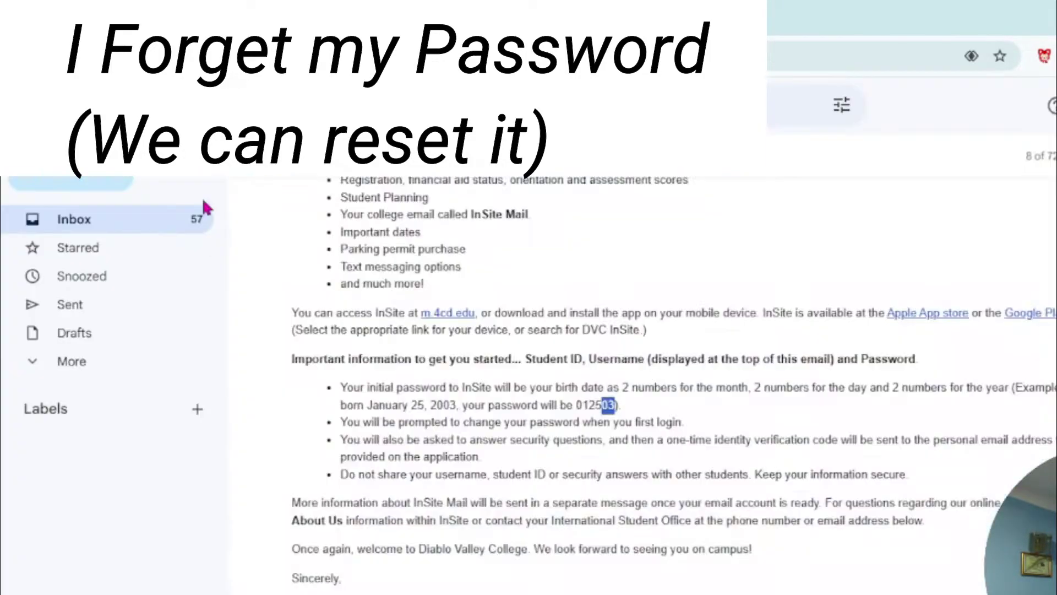
{"action": "left_click", "coordinate": [196, 218]}
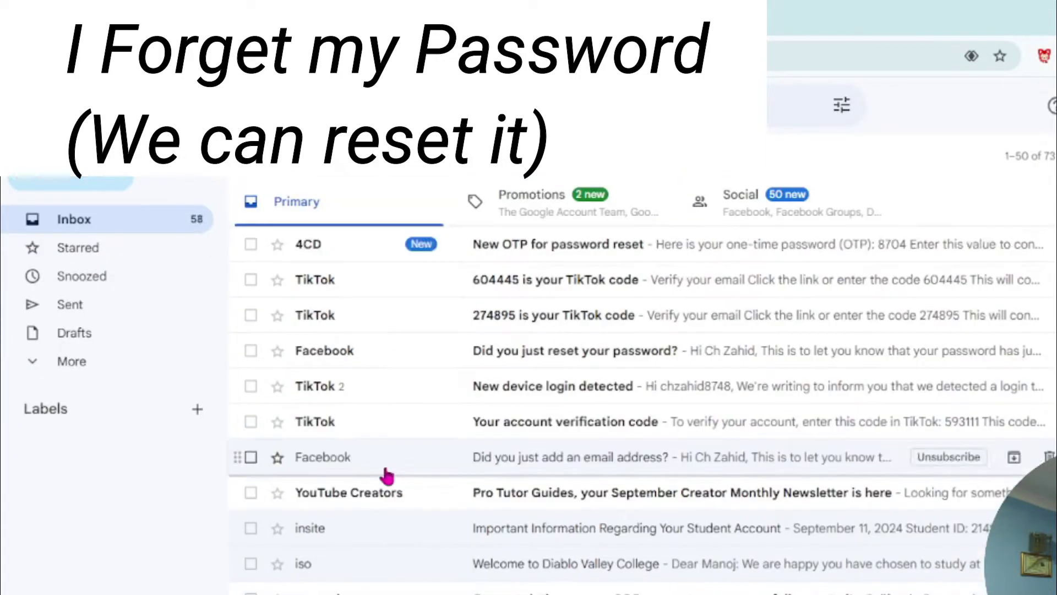
{"action": "left_click", "coordinate": [468, 242]}
{"action": "left_click", "coordinate": [627, 241]}
Copy the reset passcode from the email into the reset page and submit it
{"action": "double_click", "coordinate": [508, 265]}
{"action": "key", "text": "ctrl+c"}
{"action": "key", "text": "alt+Tab"}
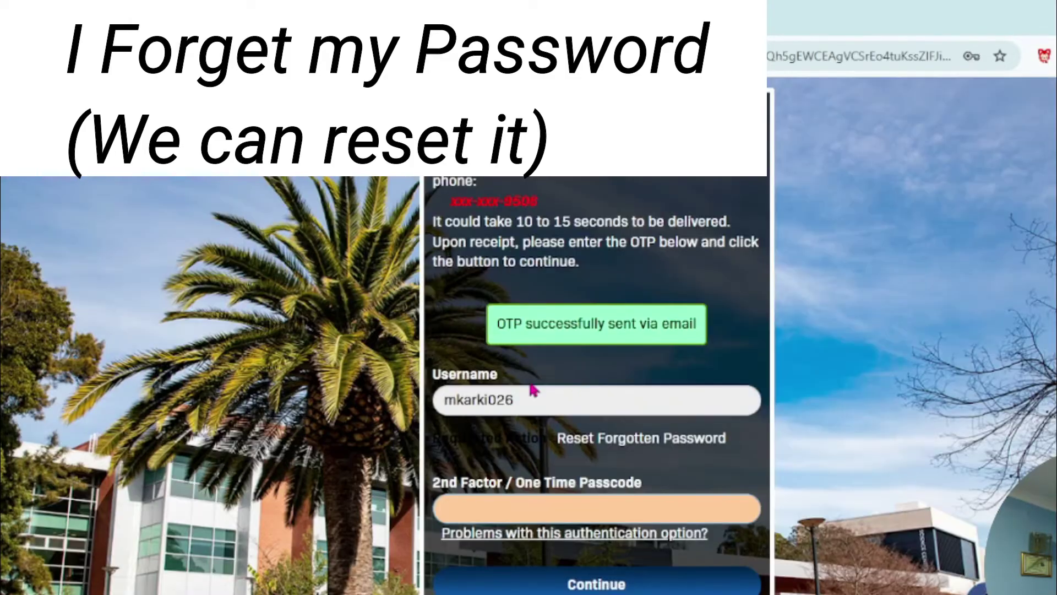
{"action": "key", "text": "ctrl+v"}
{"action": "key", "text": "Return"}
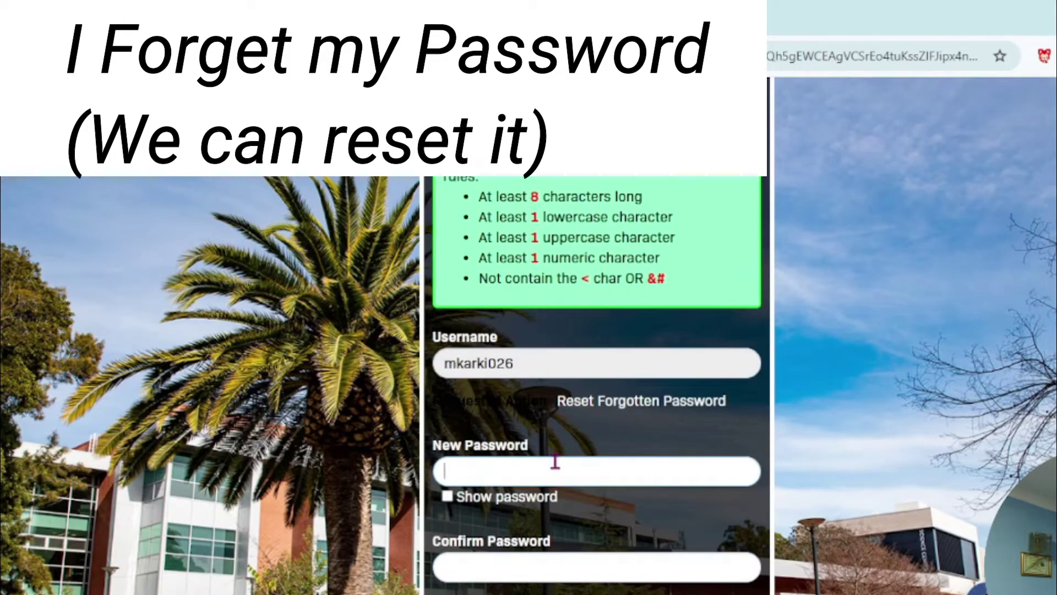
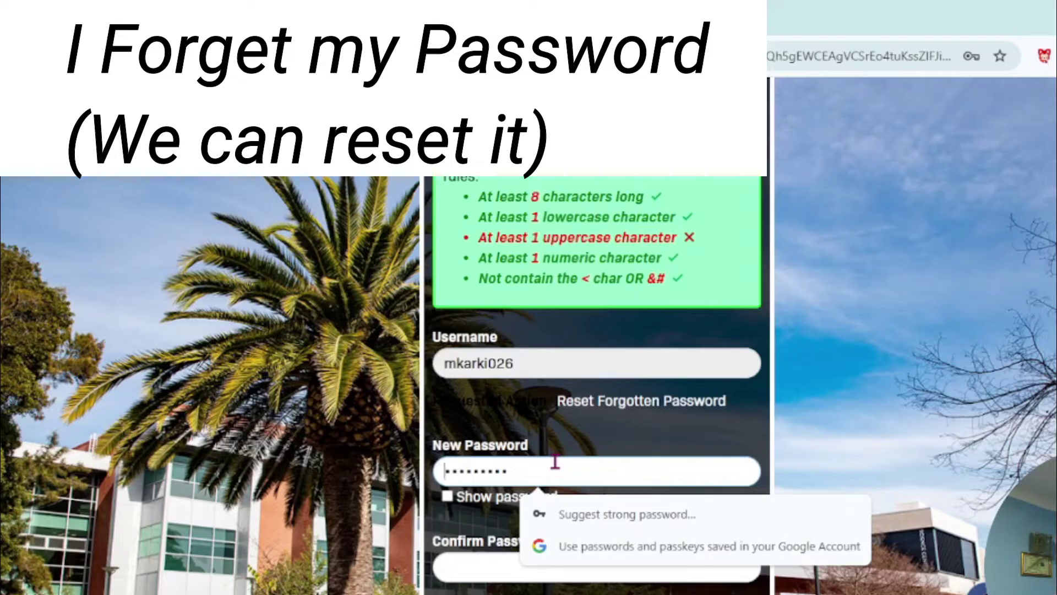
Enter a new password and fill in the Confirm Password field
{"action": "left_click", "coordinate": [734, 436]}
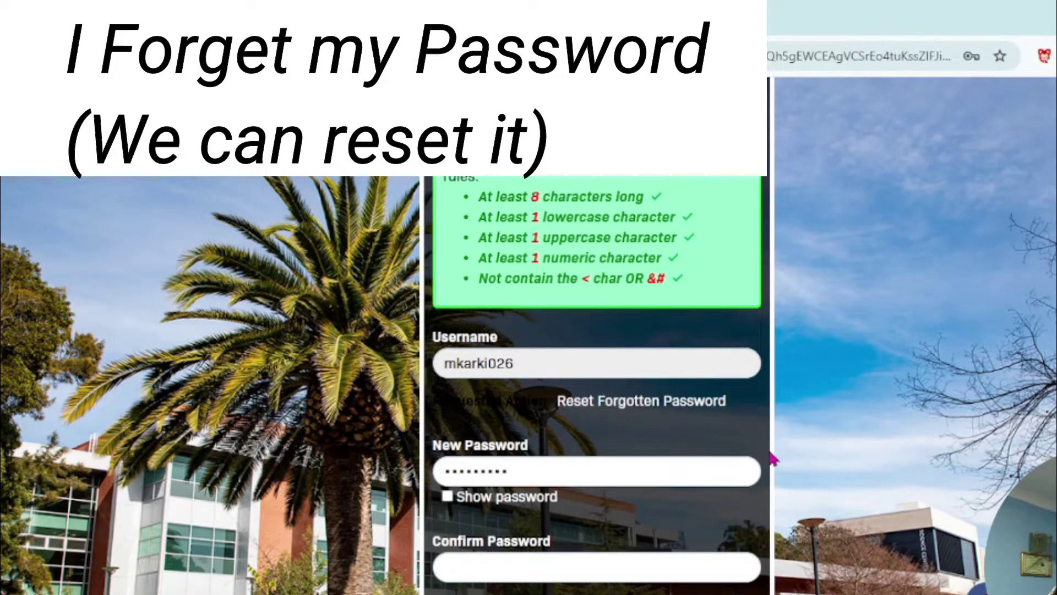
{"action": "left_click", "coordinate": [493, 570]}
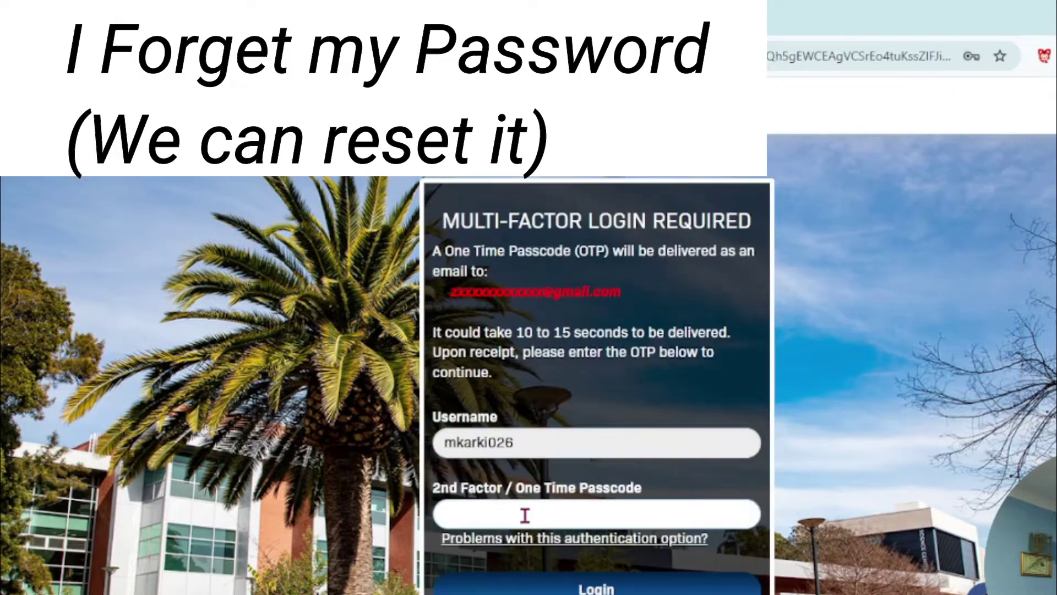
Choose Send OTP in email as the login passcode delivery method
{"action": "scroll", "coordinate": [567, 523], "scroll_direction": "down", "scroll_amount": 1}
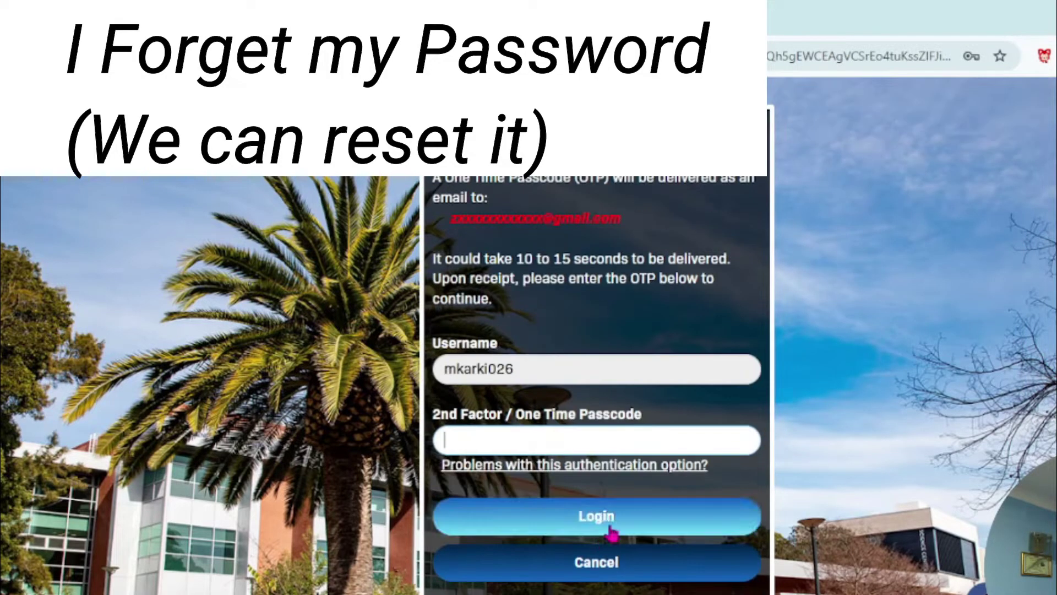
{"action": "left_click", "coordinate": [545, 465]}
{"action": "left_click", "coordinate": [455, 342]}
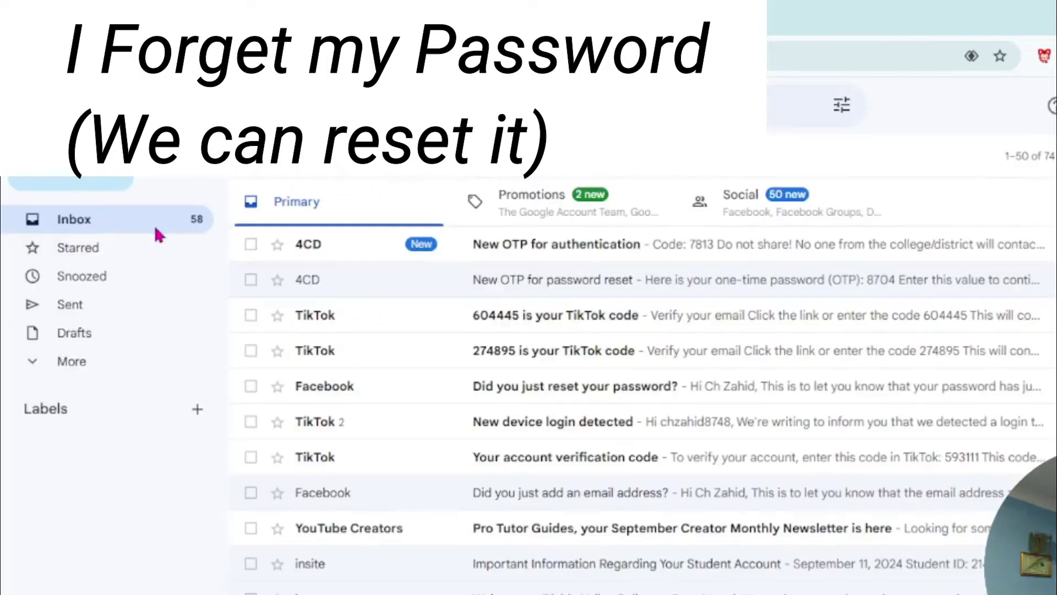
Enter the code from the 'New OTP for authentication' email as the 2nd factor and log in
{"action": "left_click", "coordinate": [551, 243]}
{"action": "double_click", "coordinate": [327, 285]}
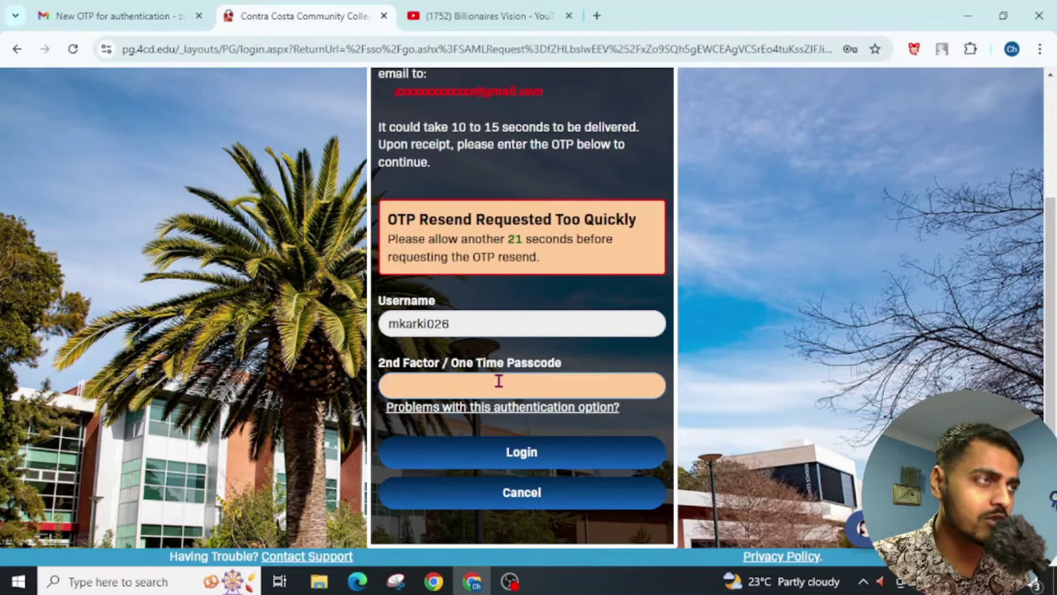
{"action": "scroll", "coordinate": [499, 381], "scroll_direction": "up", "scroll_amount": 2}
{"action": "scroll", "coordinate": [495, 358], "scroll_direction": "down", "scroll_amount": 2}
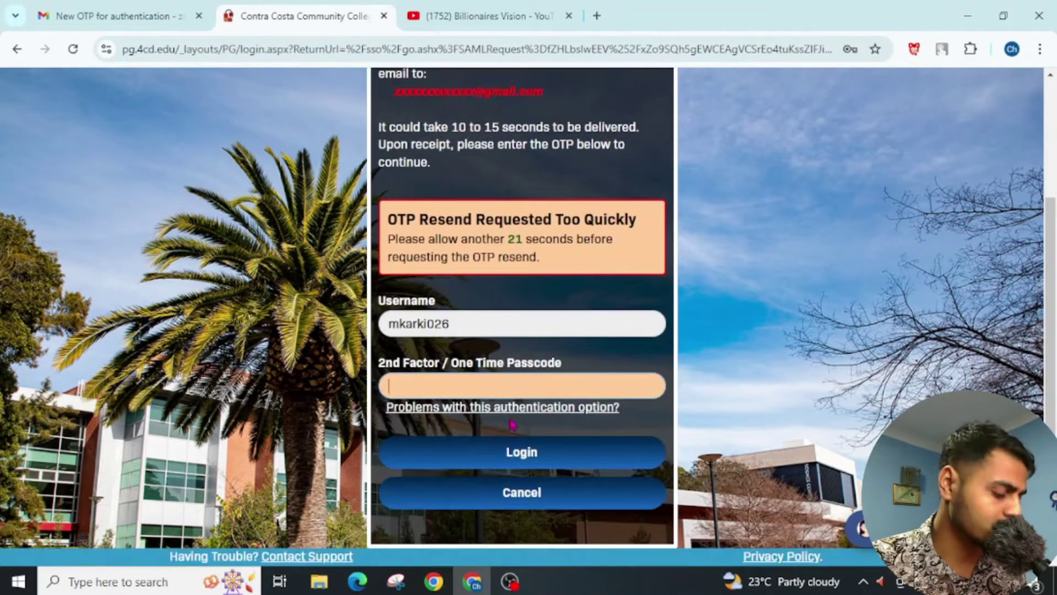
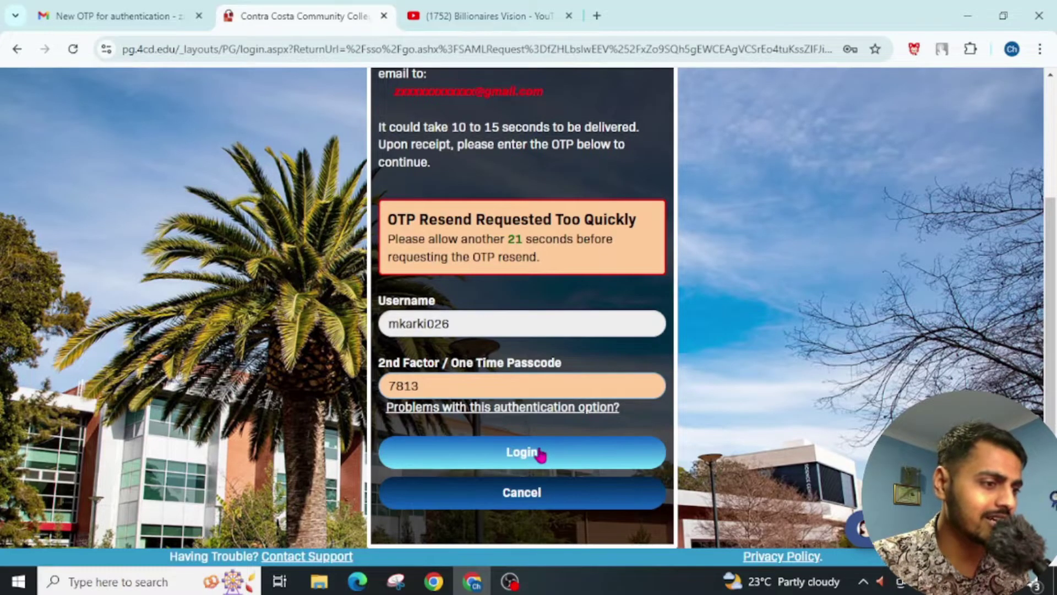
{"action": "left_click", "coordinate": [538, 452]}
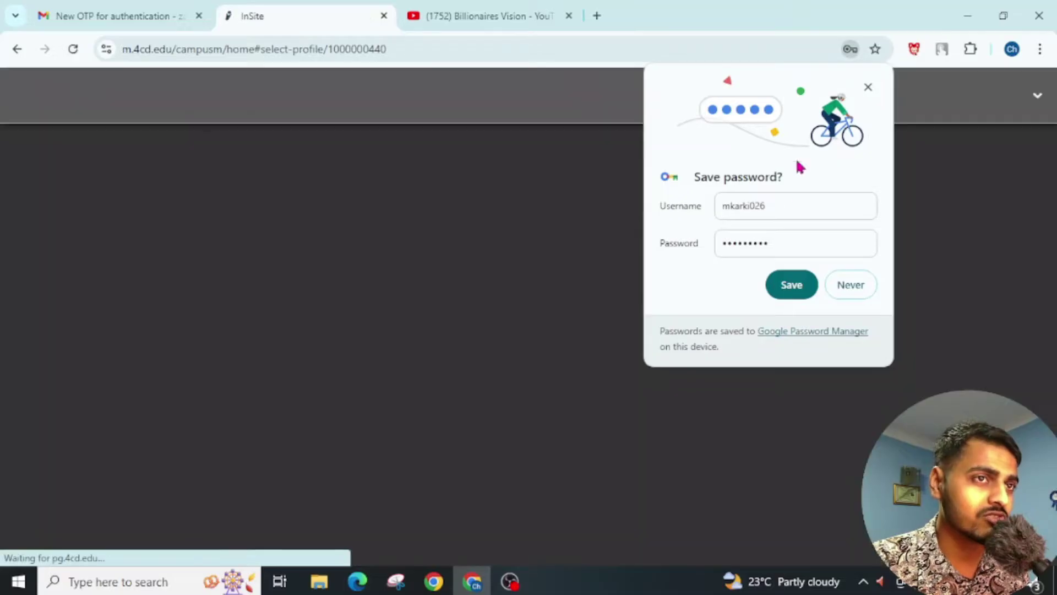
Save the InSite login password in Chrome and store it in the Google Account
{"action": "left_click", "coordinate": [791, 284]}
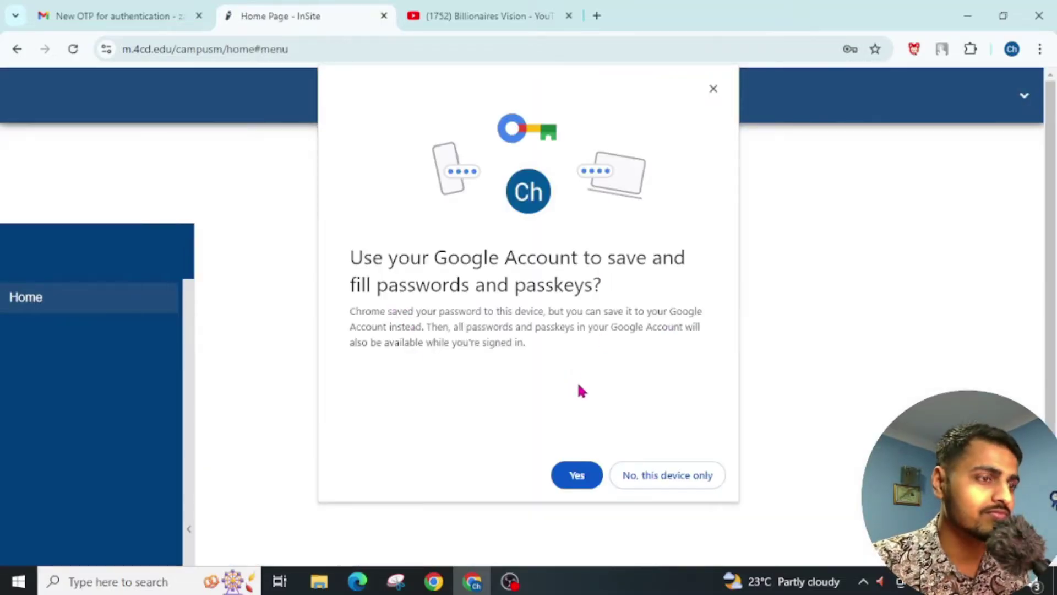
{"action": "left_click", "coordinate": [584, 483]}
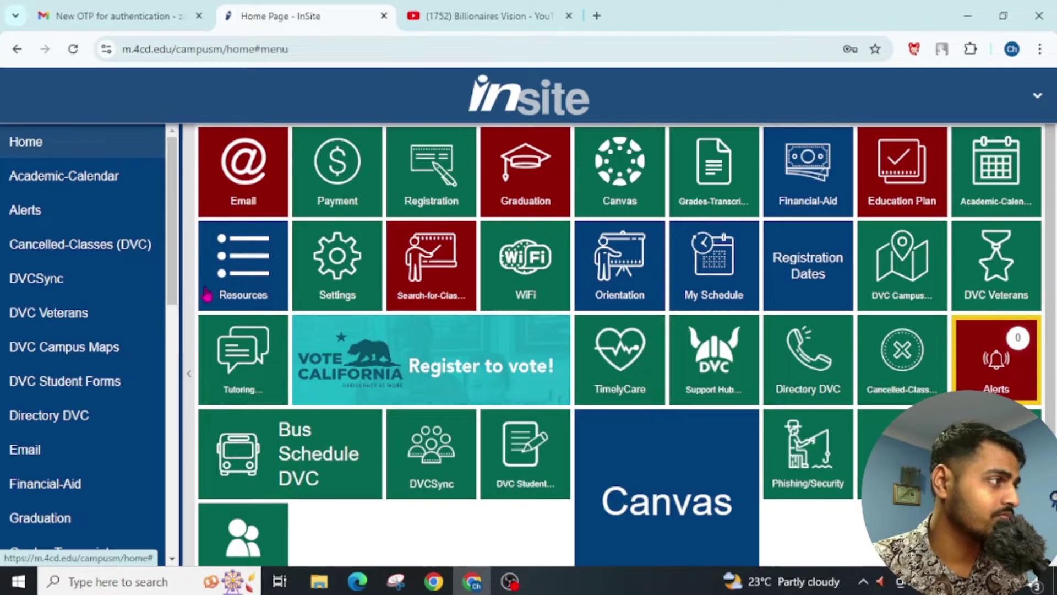
Launch the Email tile from the InSite home page into a new Outlook tab
{"action": "scroll", "coordinate": [83, 433], "scroll_direction": "down", "scroll_amount": 4}
{"action": "scroll", "coordinate": [83, 433], "scroll_direction": "down", "scroll_amount": 6}
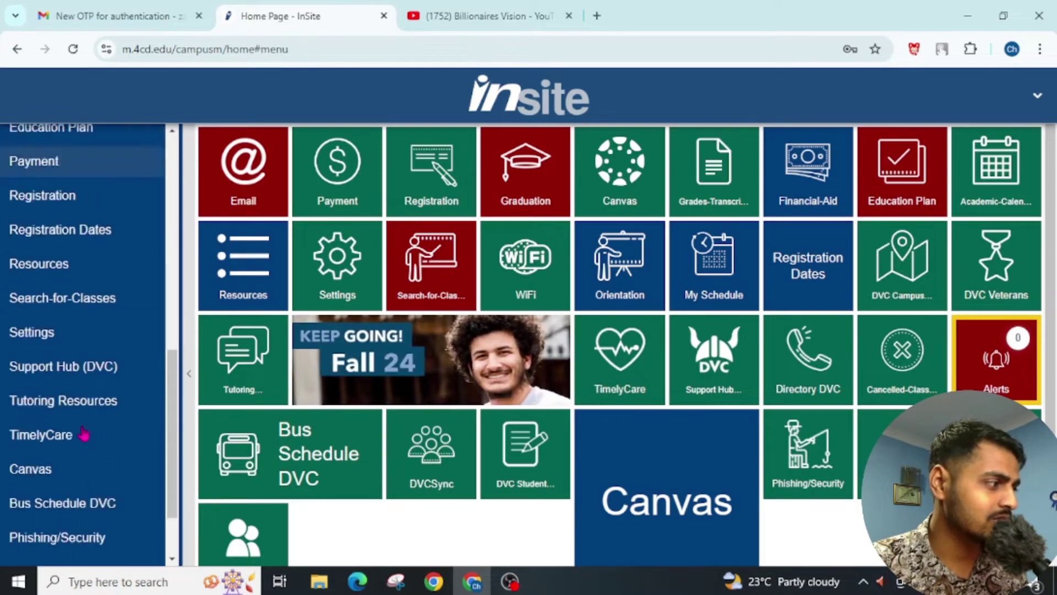
{"action": "scroll", "coordinate": [85, 435], "scroll_direction": "up", "scroll_amount": 10}
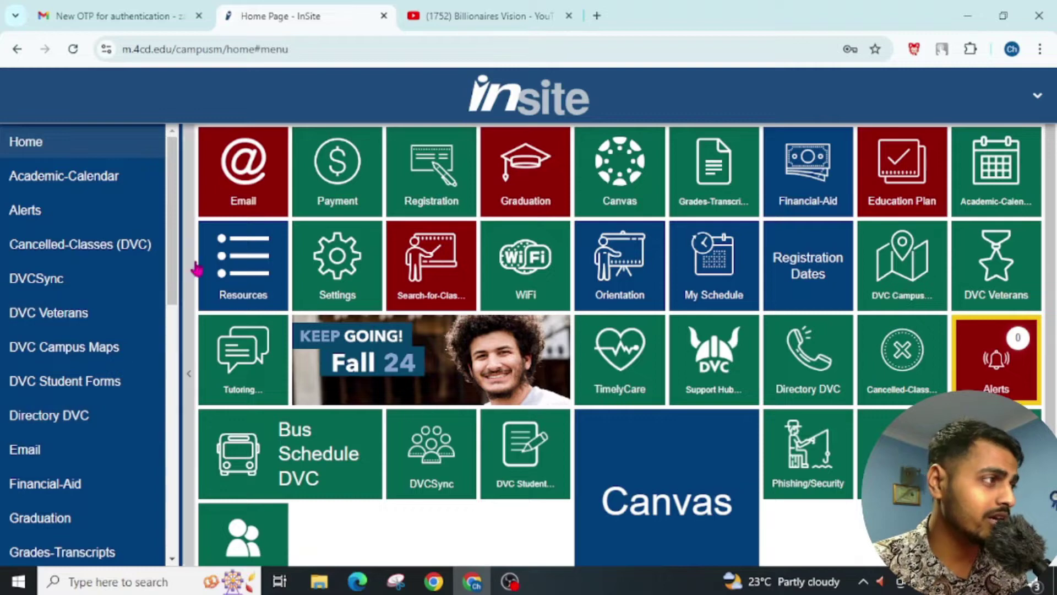
{"action": "left_click", "coordinate": [234, 202]}
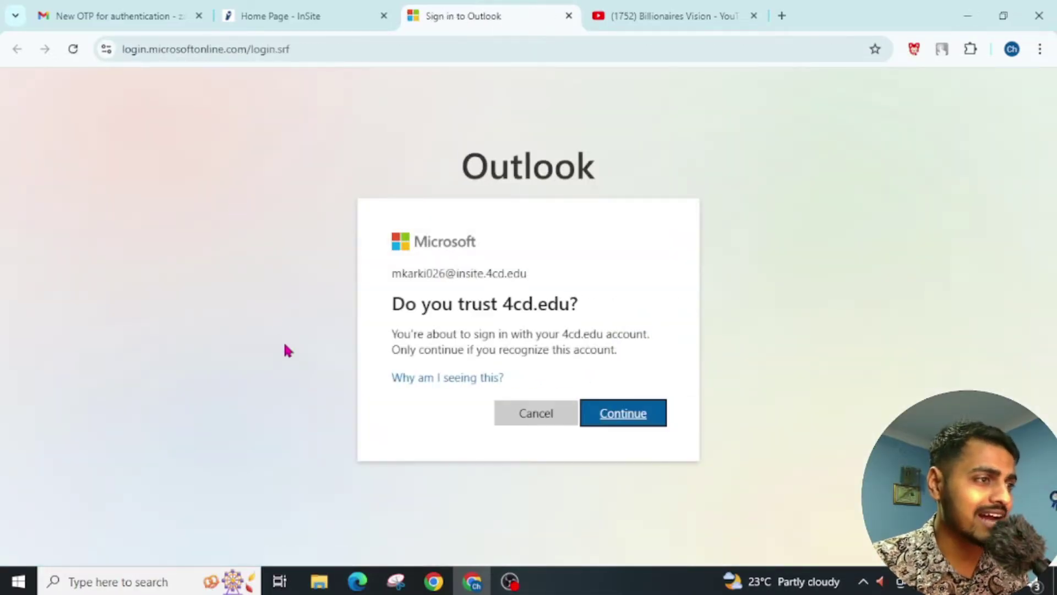
Continue past the 'Do you trust 4cd.edu?' prompt to open the empty Outlook inbox
{"action": "left_click", "coordinate": [394, 277]}
{"action": "triple_click", "coordinate": [523, 261]}
{"action": "key", "text": "ctrl+c"}
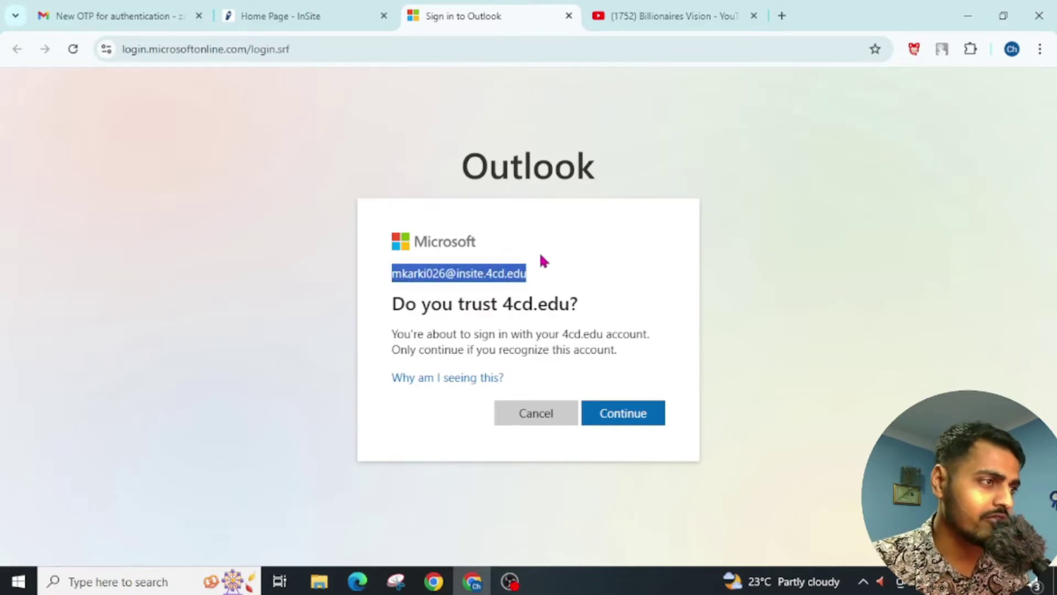
{"action": "left_click", "coordinate": [633, 423]}
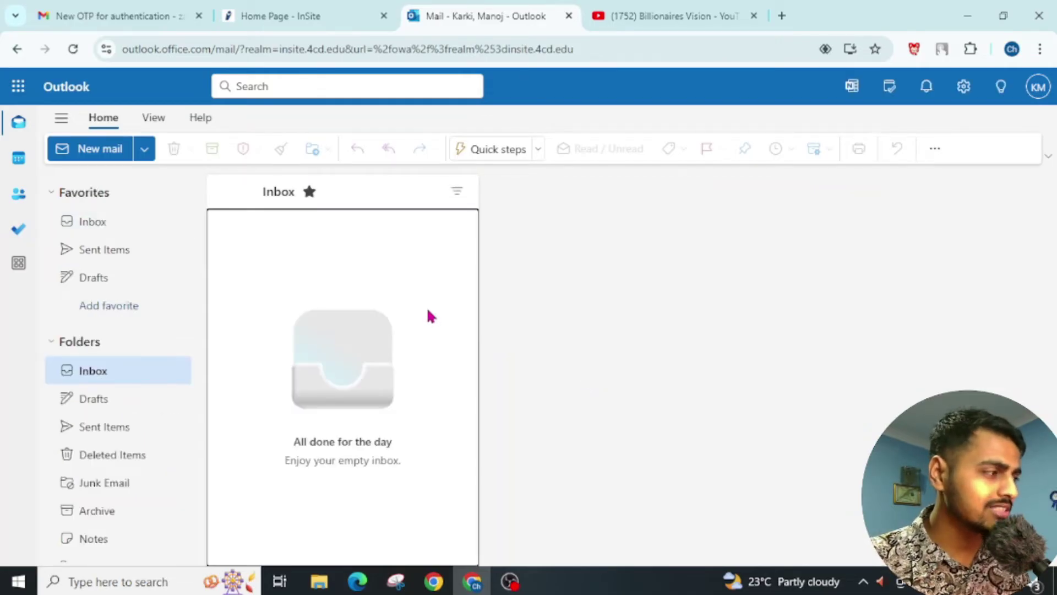
View the mailbox owner in the KM account panel, then return to the YouTube tab
{"action": "left_click", "coordinate": [1037, 86]}
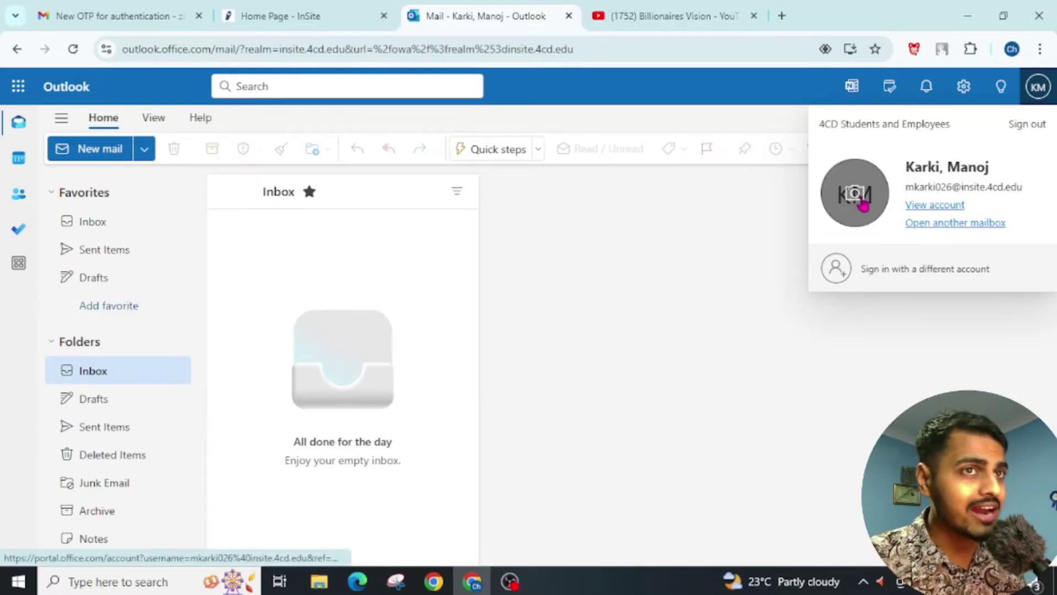
{"action": "left_click", "coordinate": [667, 17]}
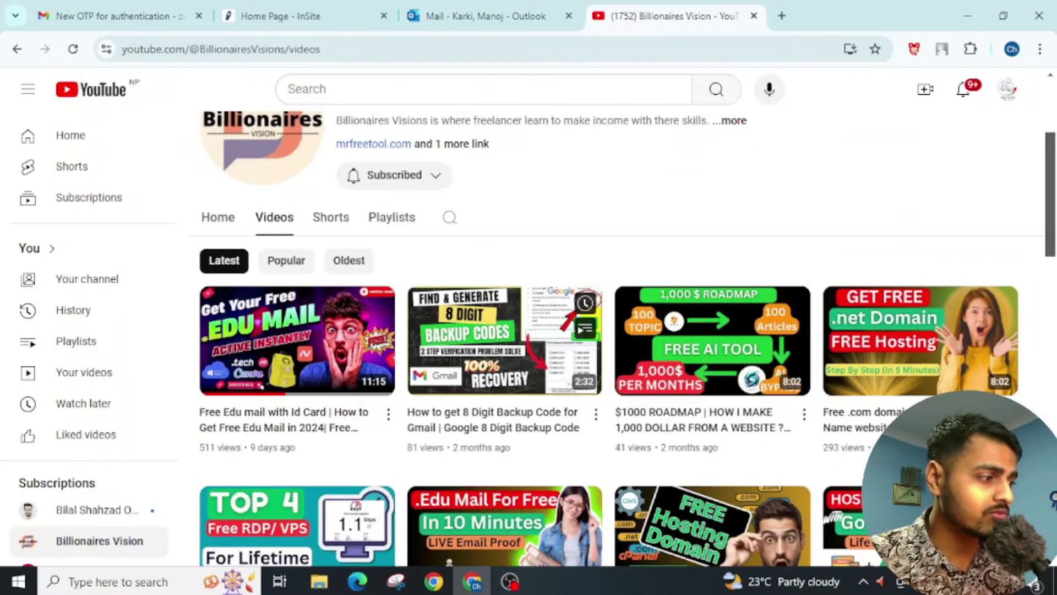
View the InSite home and YouTube Billionaires Vision videos page, then reopen the empty Outlook inbox without the account panel
{"action": "mouse_move", "coordinate": [307, 358]}
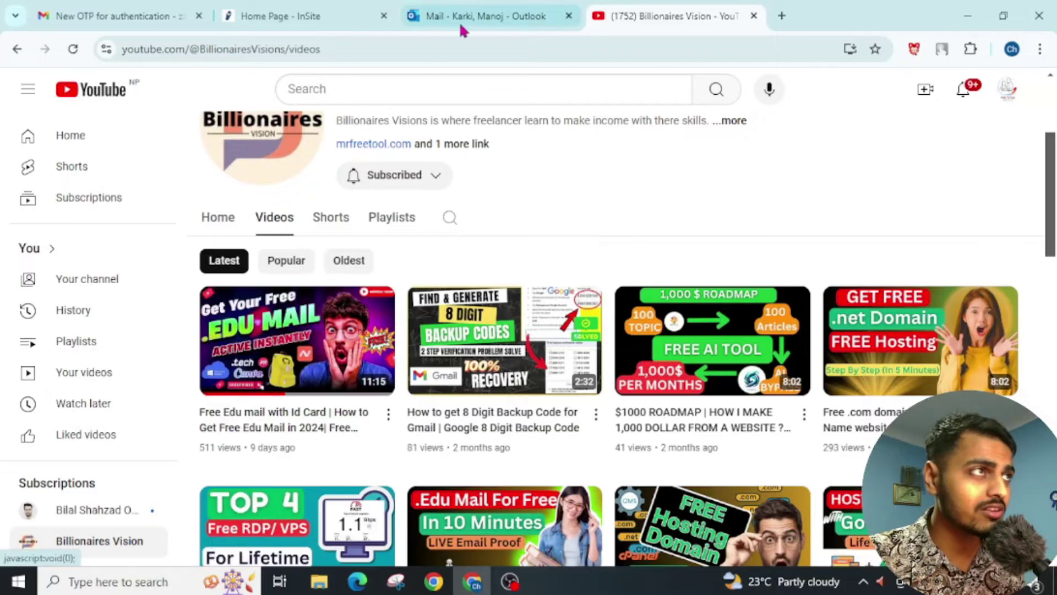
{"action": "left_click", "coordinate": [286, 22]}
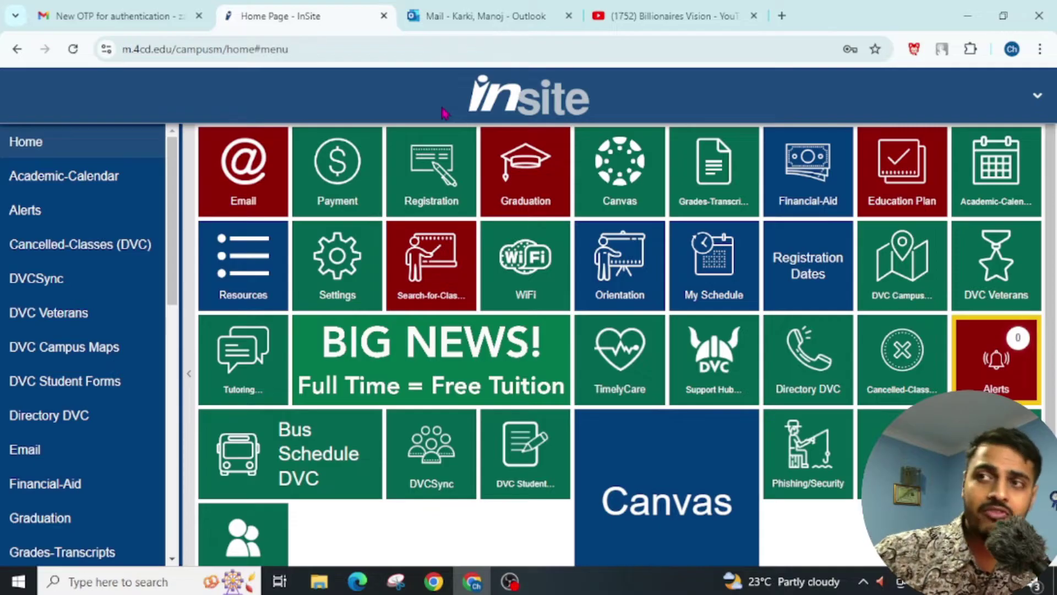
{"action": "left_click", "coordinate": [652, 16]}
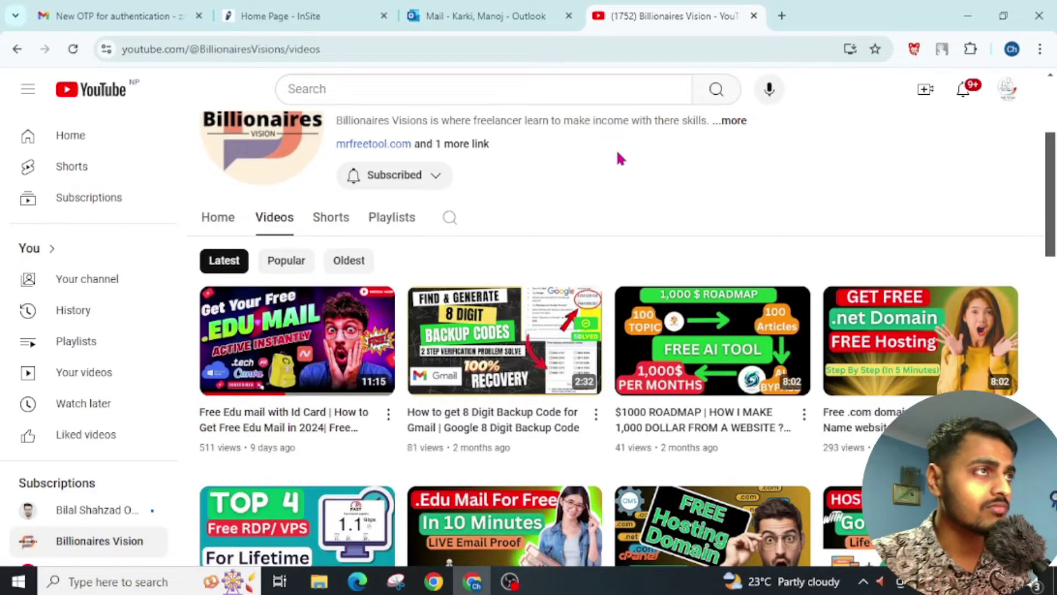
{"action": "key", "text": "ctrl+shift+Tab"}
{"action": "left_click", "coordinate": [668, 225]}
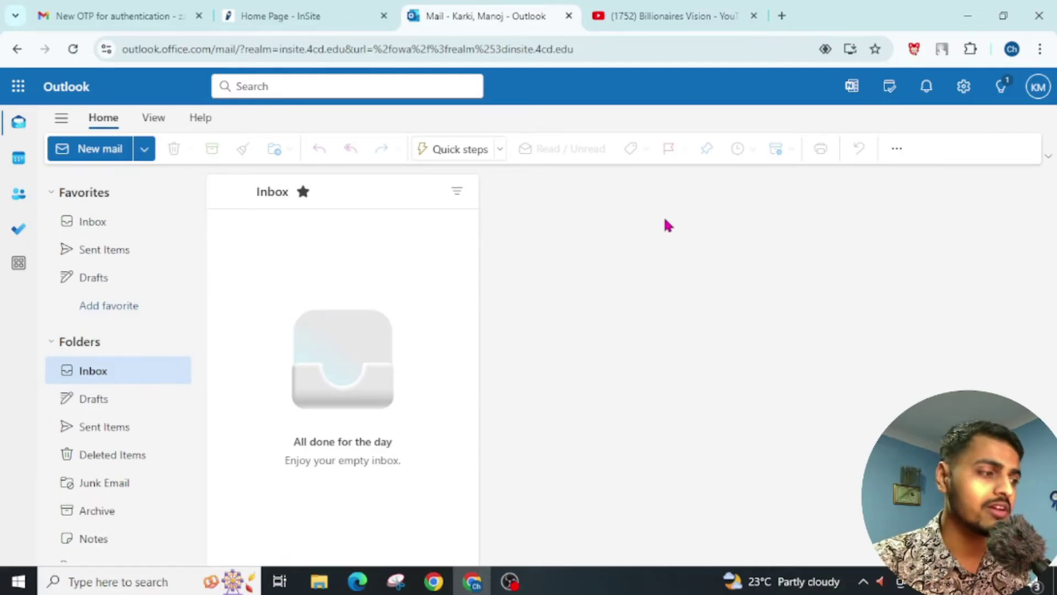
From Gmail, send an email with subject and body 'test' to the pasted college address
{"action": "left_click", "coordinate": [357, 22]}
{"action": "left_click", "coordinate": [479, 11]}
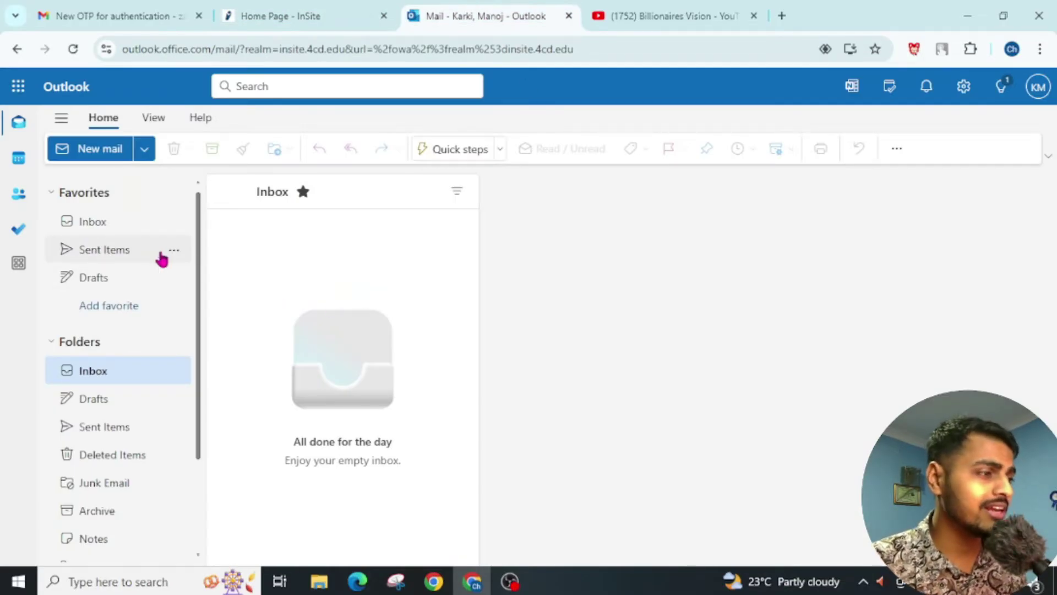
{"action": "left_click", "coordinate": [132, 18]}
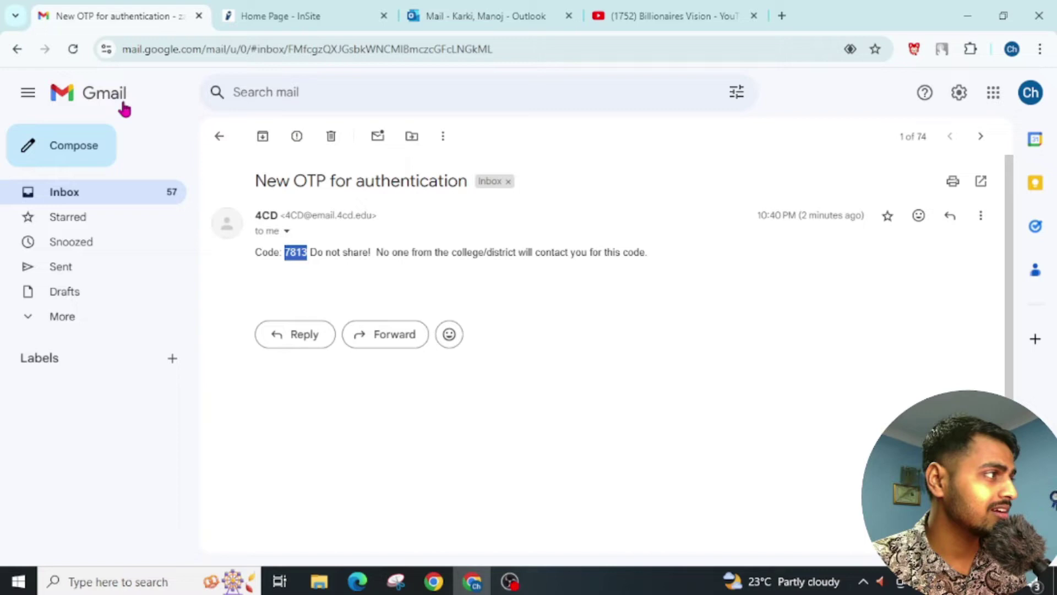
{"action": "left_click", "coordinate": [71, 145]}
{"action": "key", "text": "ctrl+v"}
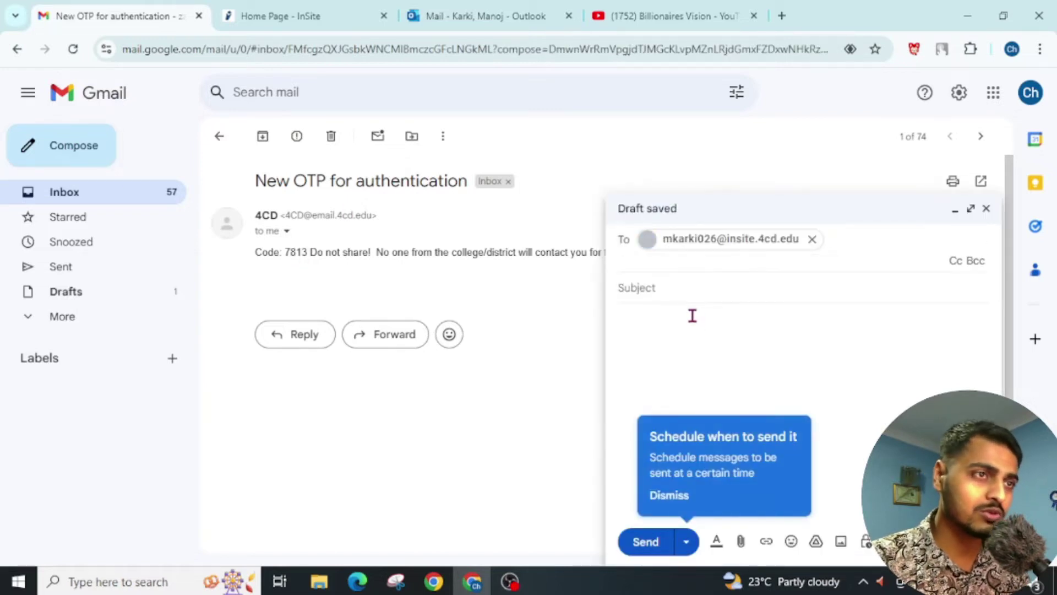
{"action": "left_click", "coordinate": [659, 298]}
{"action": "type", "text": "test"}
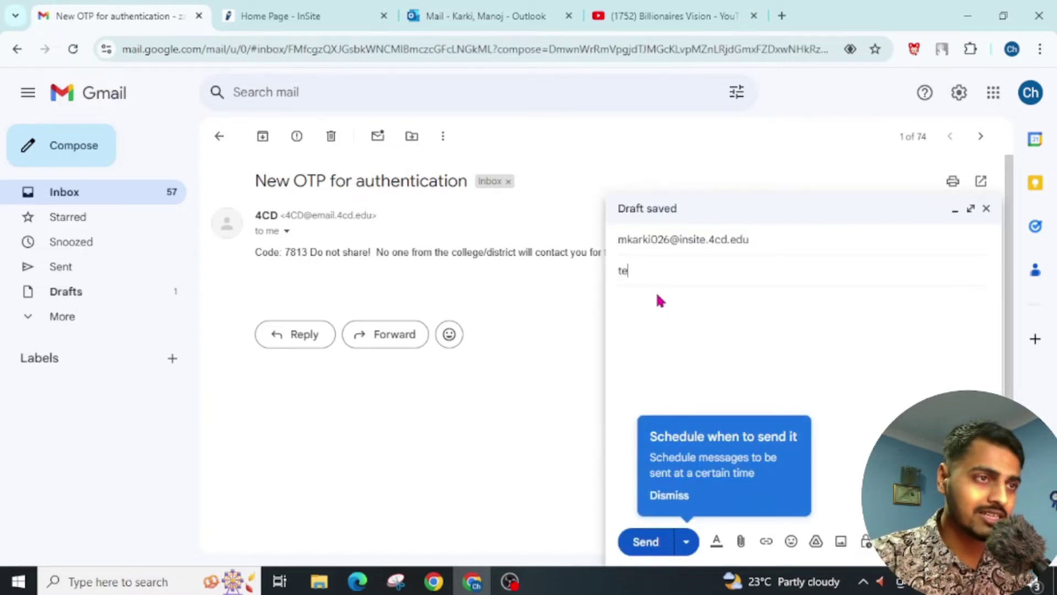
{"action": "left_click", "coordinate": [692, 313]}
{"action": "type", "text": "test"}
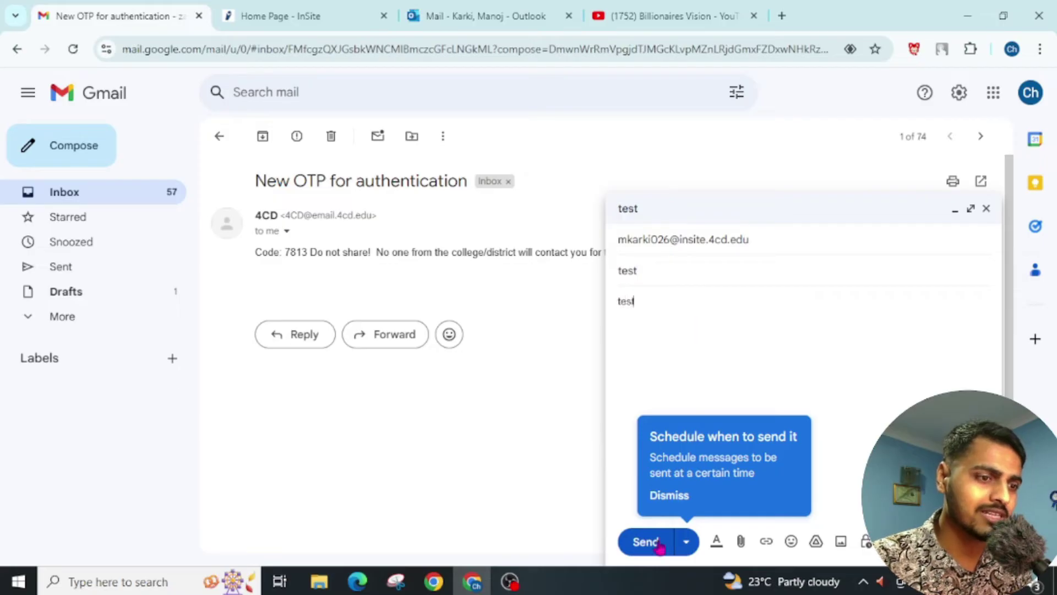
{"action": "left_click", "coordinate": [643, 541]}
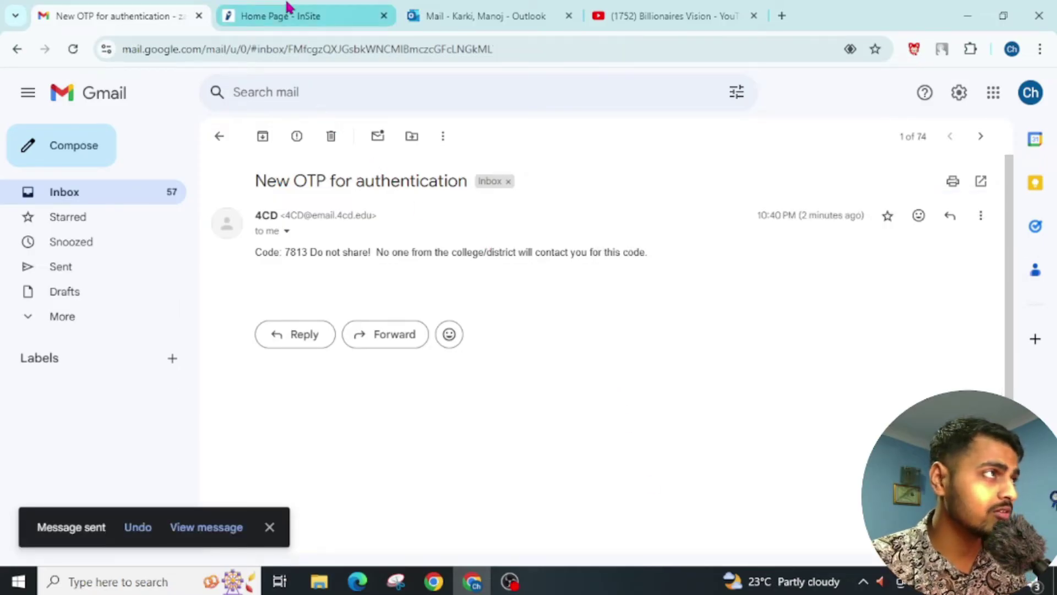
Reload the Outlook mailbox and check Inbox and Junk Email for the test message
{"action": "left_click", "coordinate": [508, 22]}
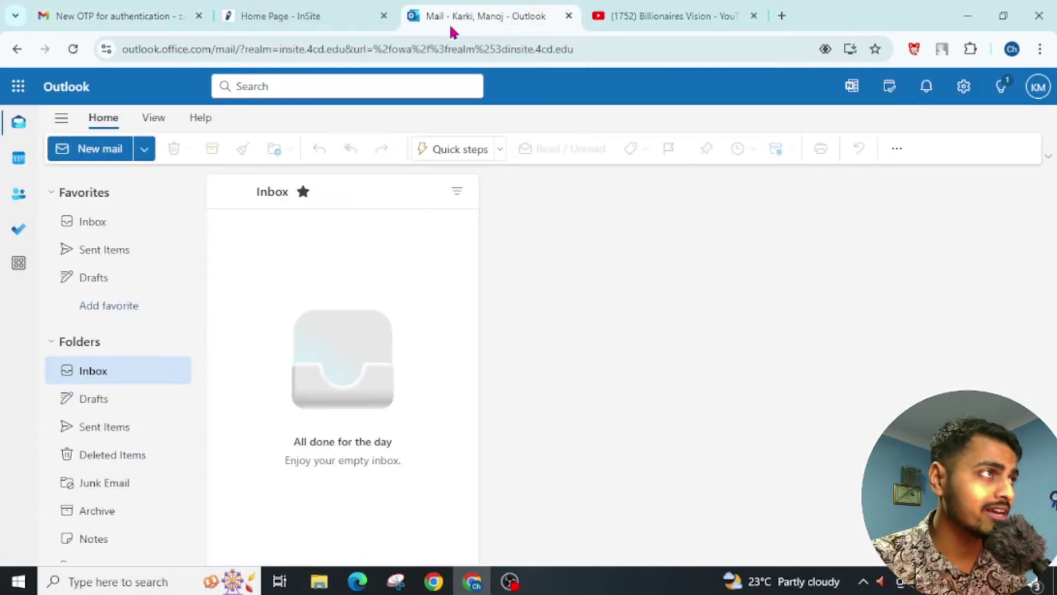
{"action": "left_click", "coordinate": [117, 223]}
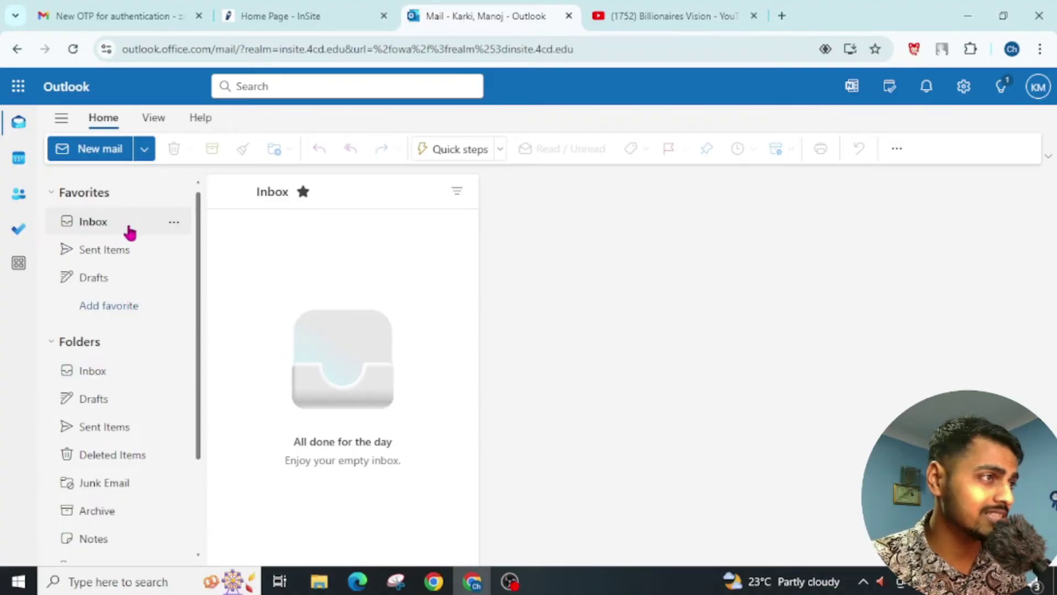
{"action": "left_click", "coordinate": [73, 49]}
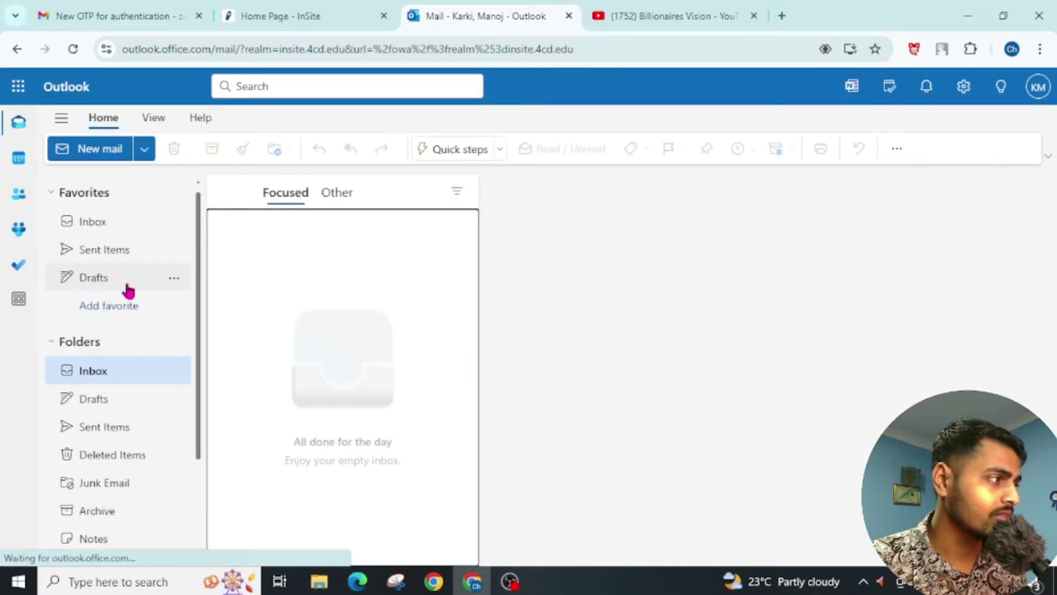
{"action": "scroll", "coordinate": [128, 314], "scroll_direction": "down", "scroll_amount": 2}
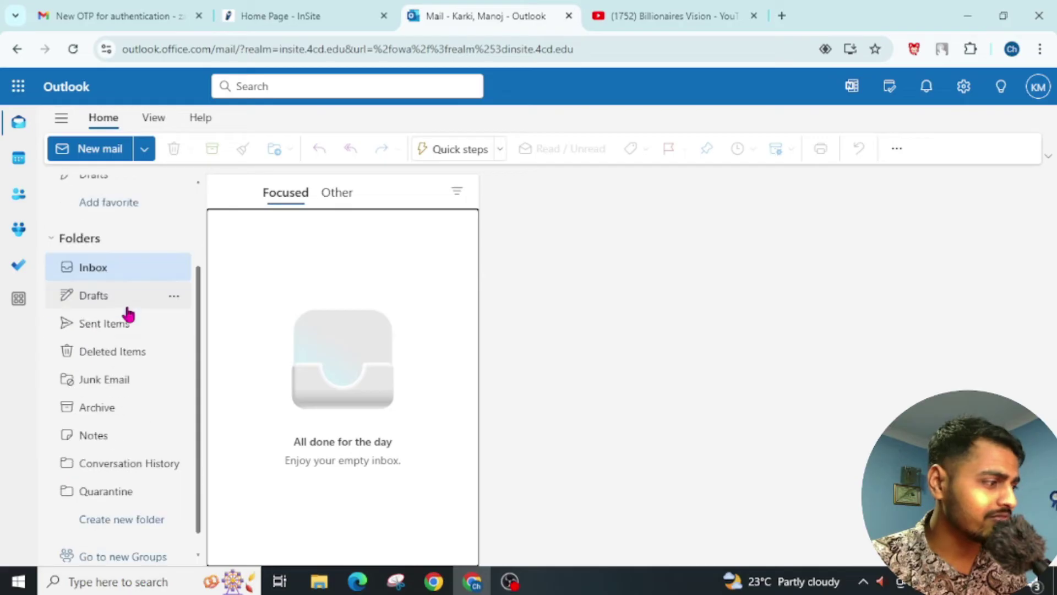
{"action": "left_click", "coordinate": [110, 386]}
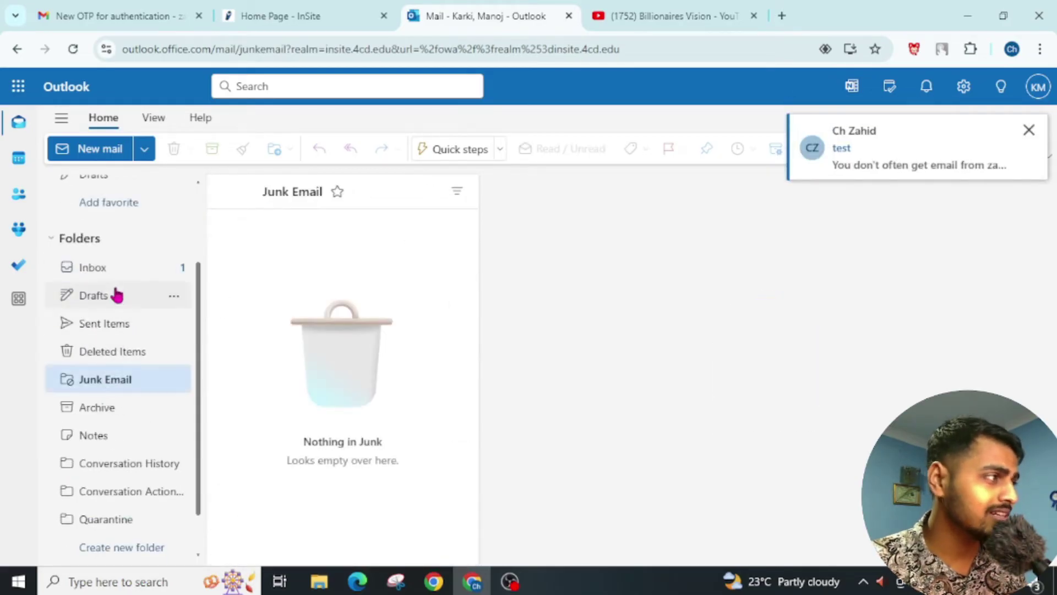
{"action": "scroll", "coordinate": [116, 300], "scroll_direction": "up", "scroll_amount": 2}
{"action": "left_click", "coordinate": [110, 380]}
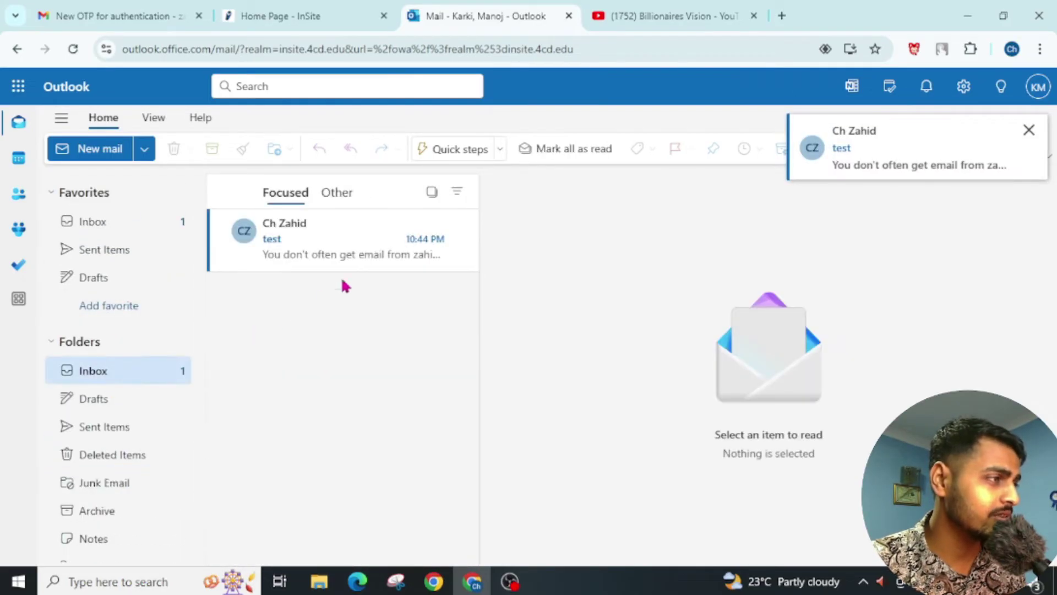
Open the test email, select its external-sender caution text, then return to YouTube
{"action": "left_click", "coordinate": [358, 259]}
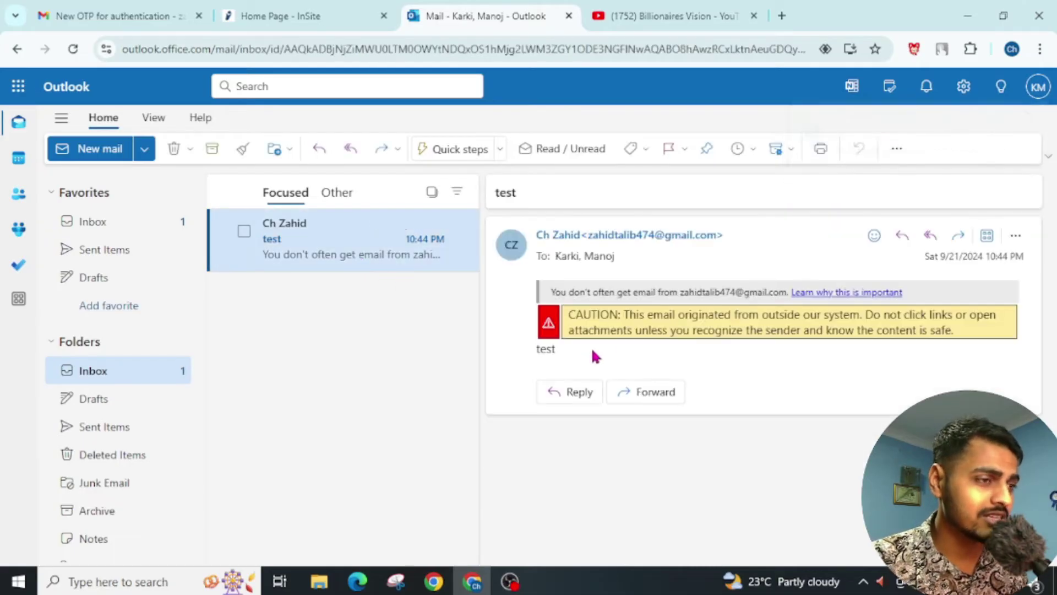
{"action": "triple_click", "coordinate": [709, 313]}
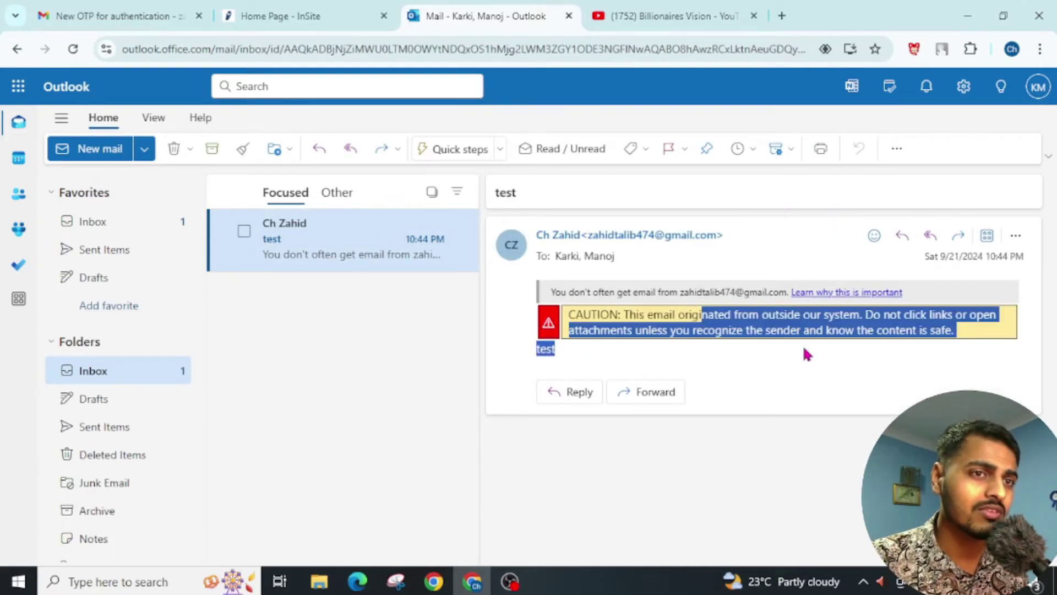
{"action": "left_click", "coordinate": [826, 325]}
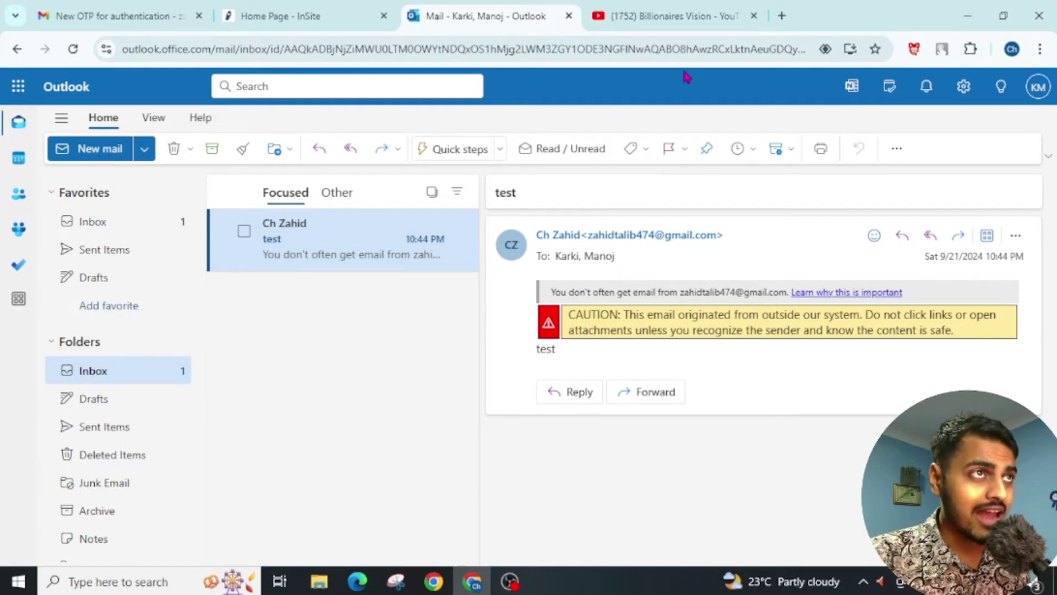
{"action": "left_click", "coordinate": [682, 12]}
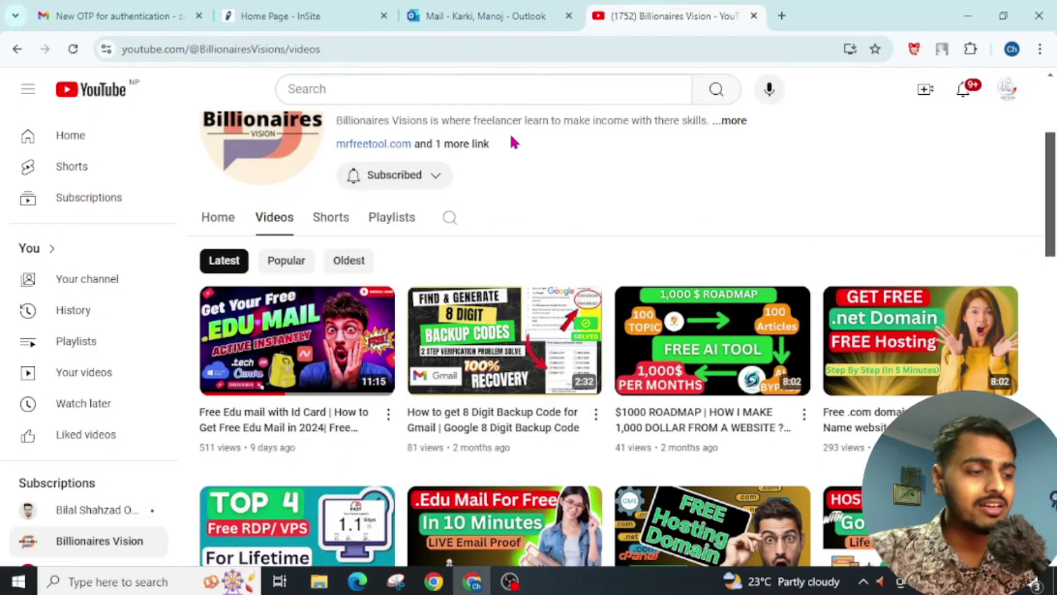
{"action": "scroll", "coordinate": [620, 284], "scroll_direction": "up", "scroll_amount": 4}
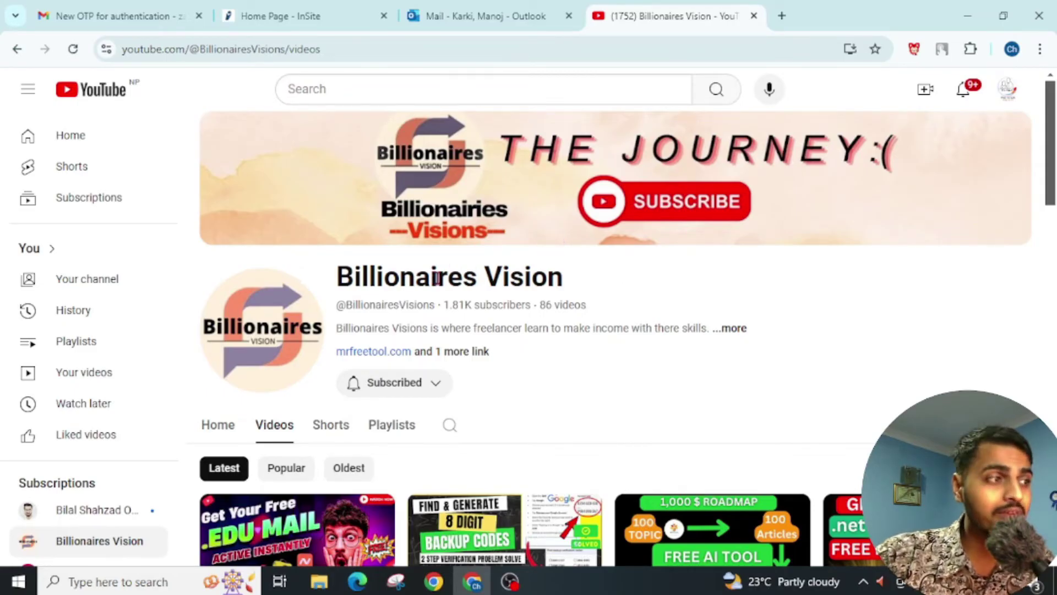
{"action": "left_click_drag", "start_coordinate": [346, 283], "coordinate": [610, 276]}
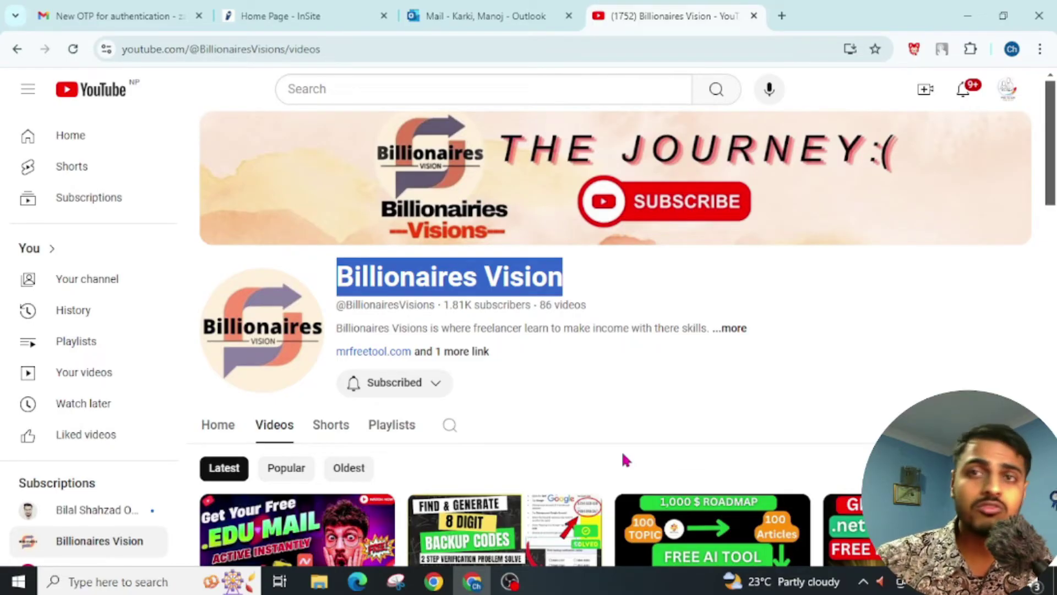
{"action": "scroll", "coordinate": [576, 408], "scroll_direction": "down", "scroll_amount": 4}
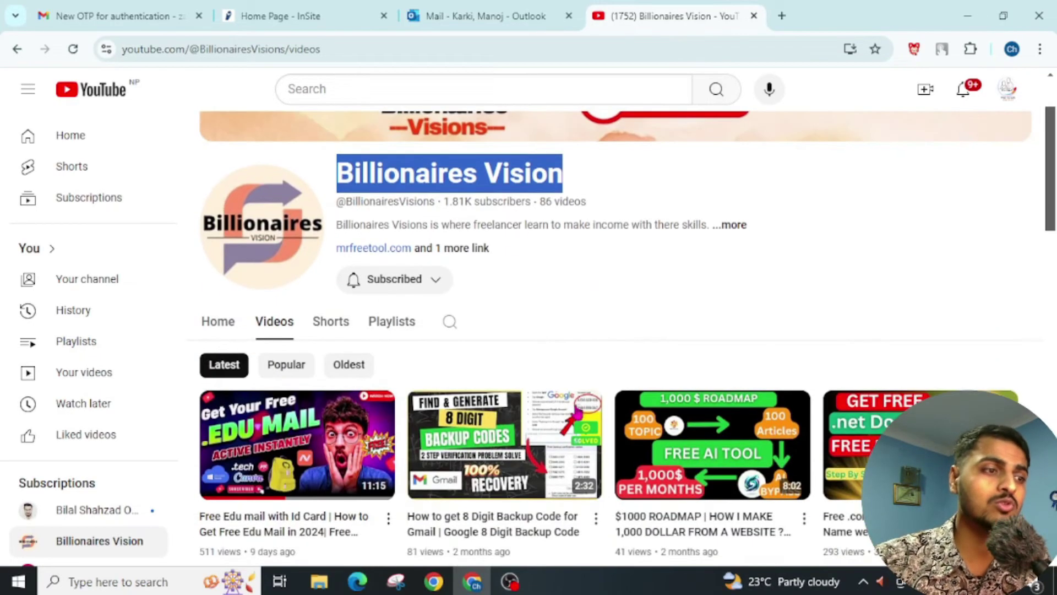
{"action": "scroll", "coordinate": [743, 226], "scroll_direction": "up", "scroll_amount": 4}
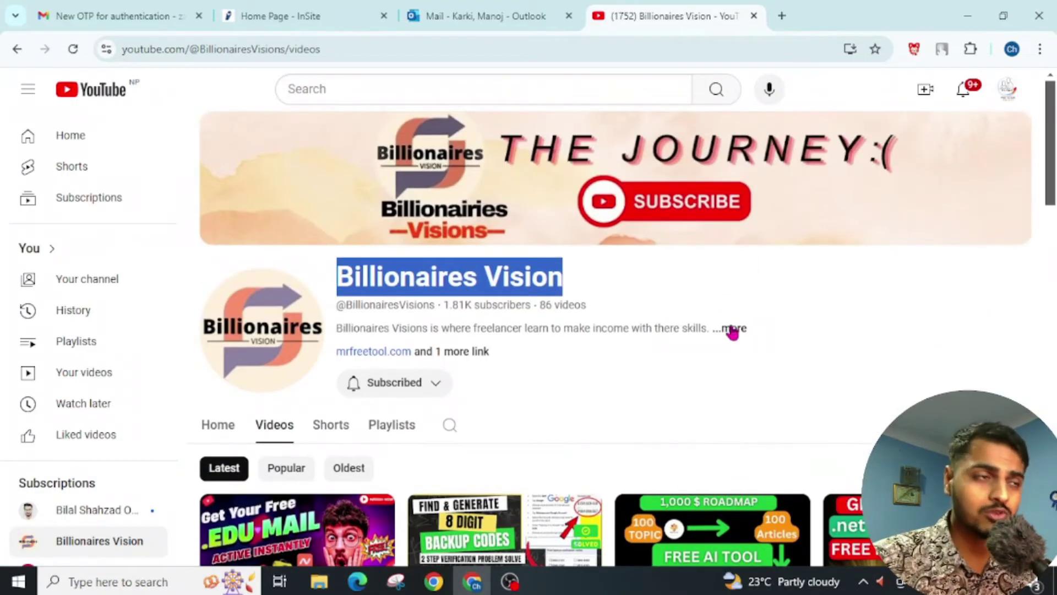